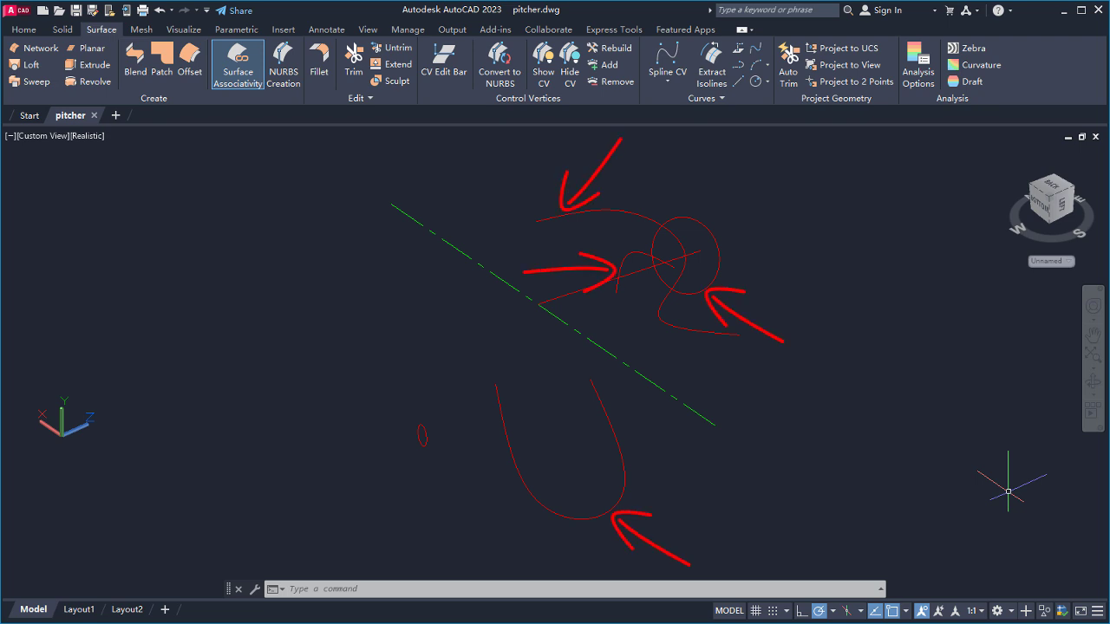
- Revolve the upper profile curve a full 360° around the green dashed axis line
click(1013, 611)
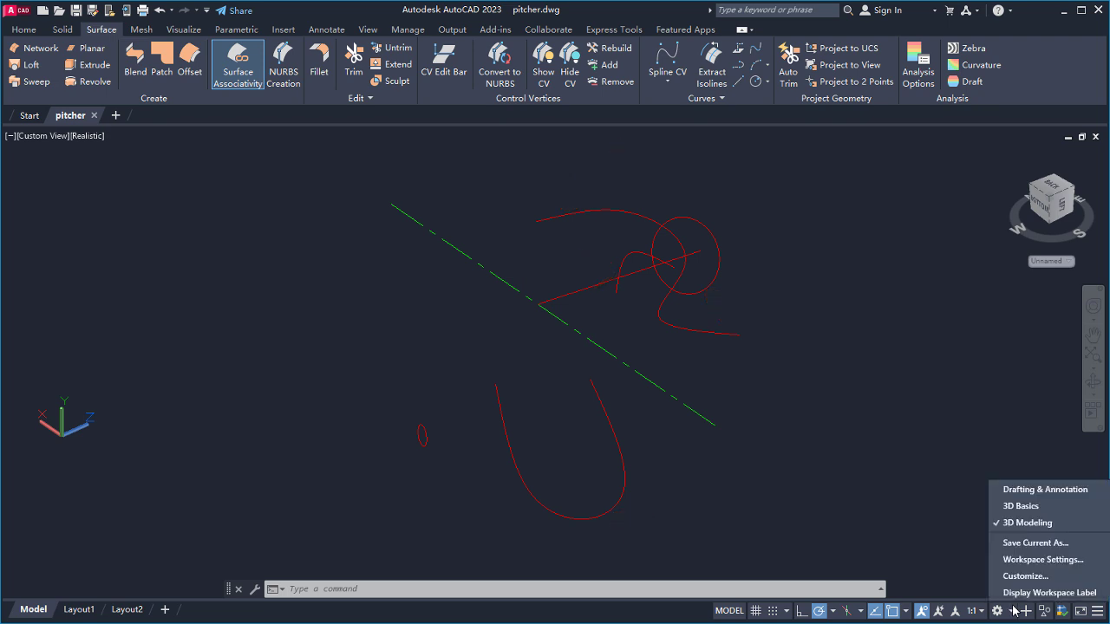
click(954, 501)
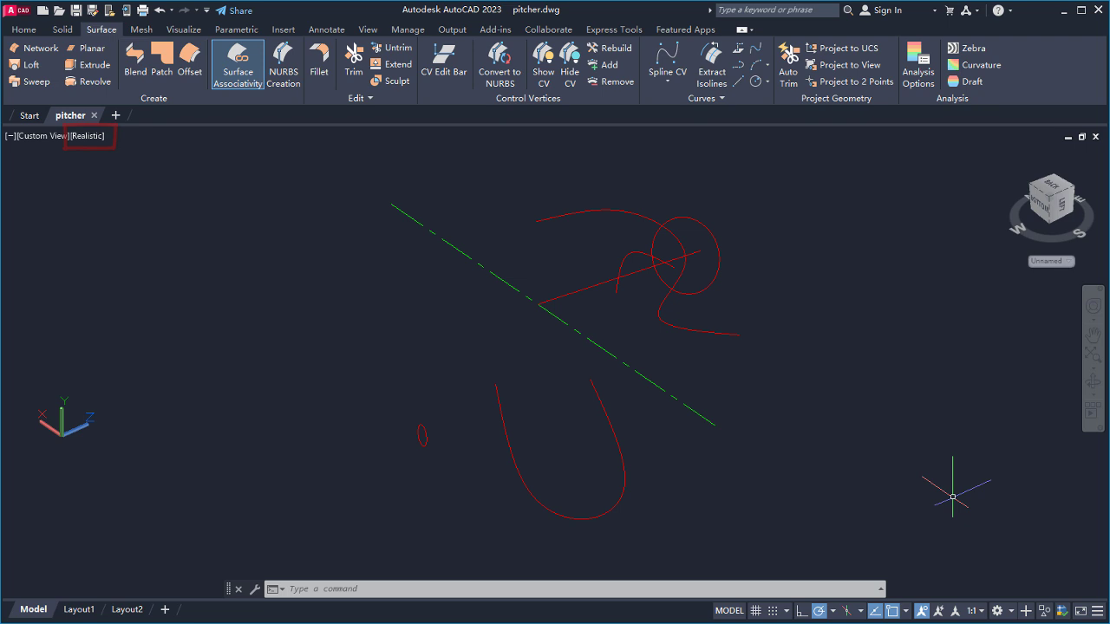
click(95, 81)
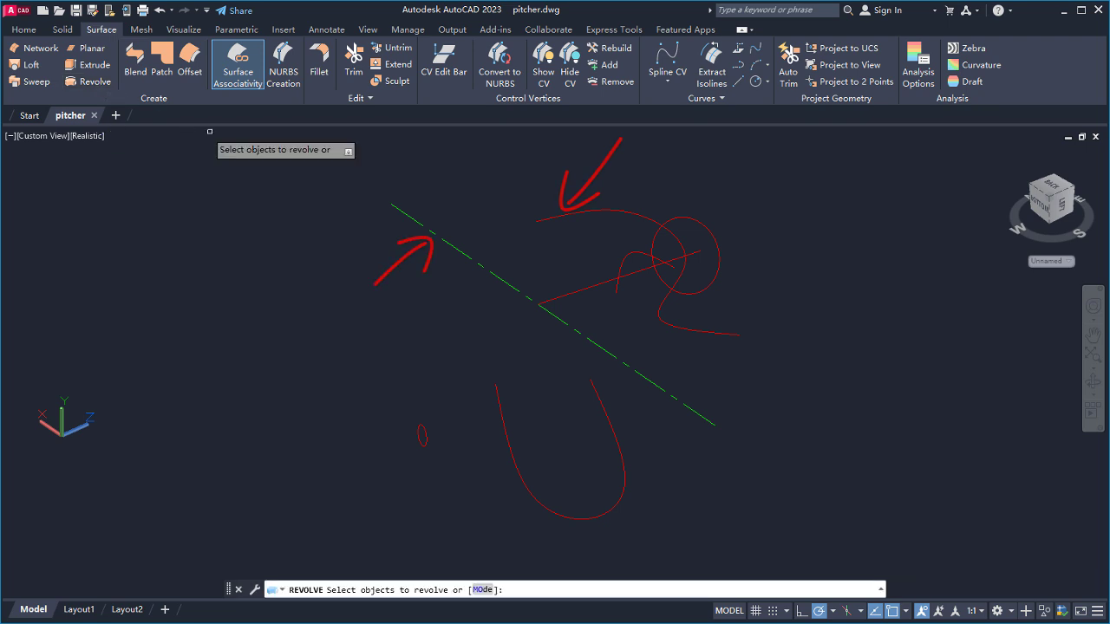
click(556, 217)
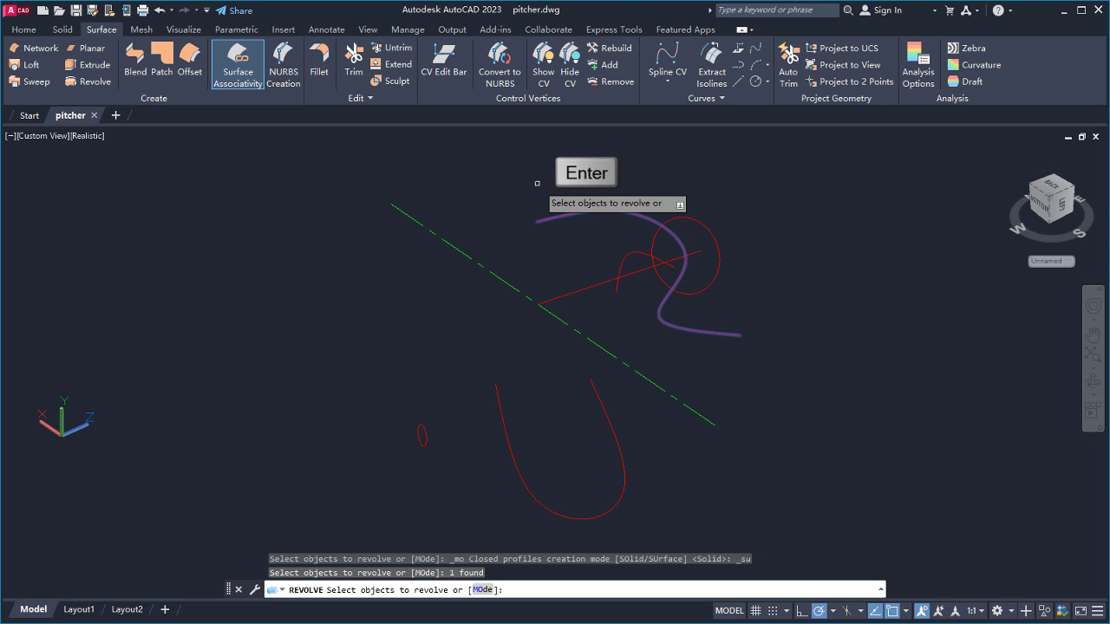
key(Return)
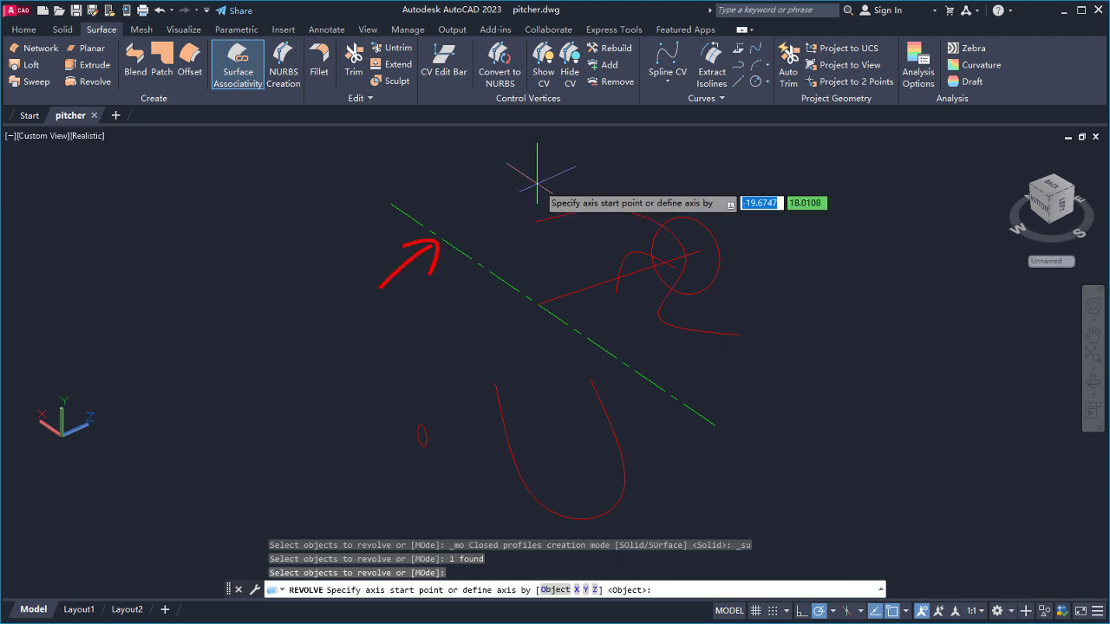
key(Return)
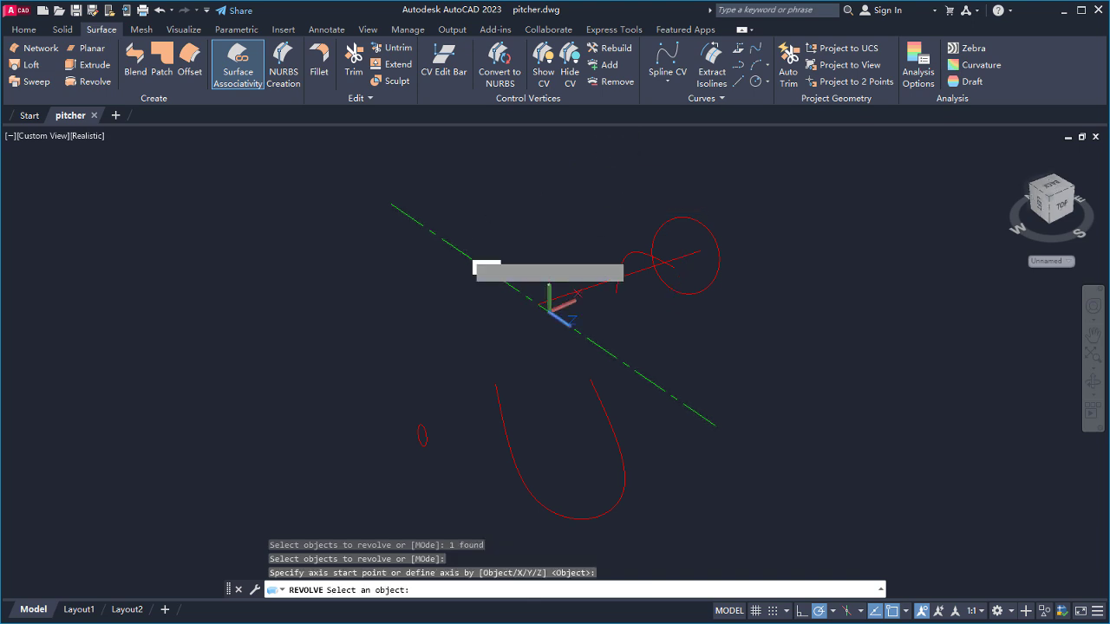
click(465, 252)
text(360)
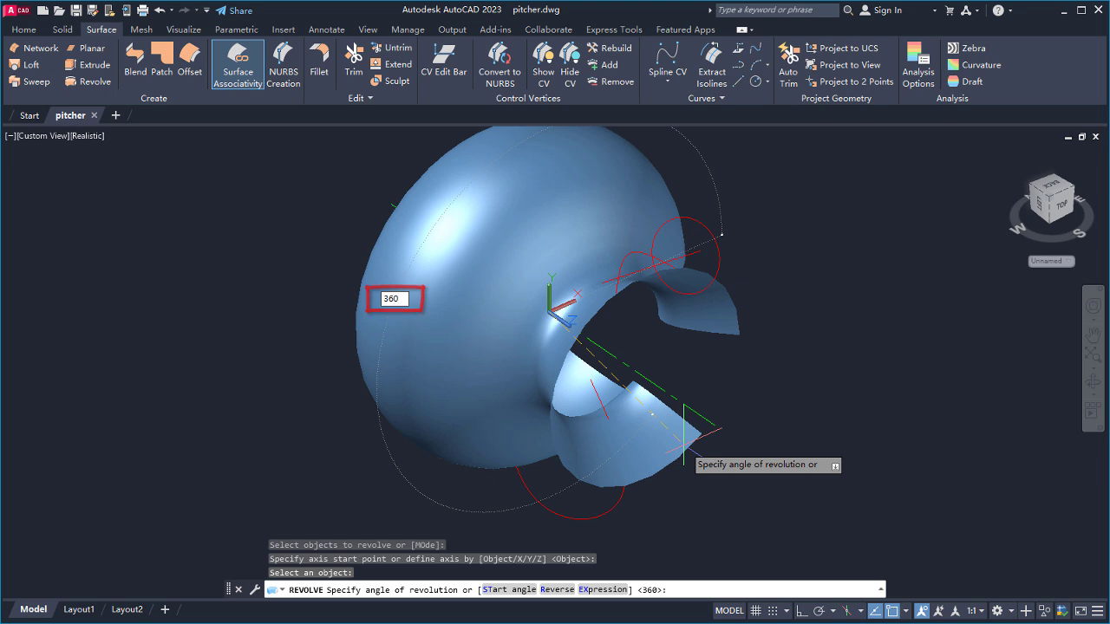
key(Return)
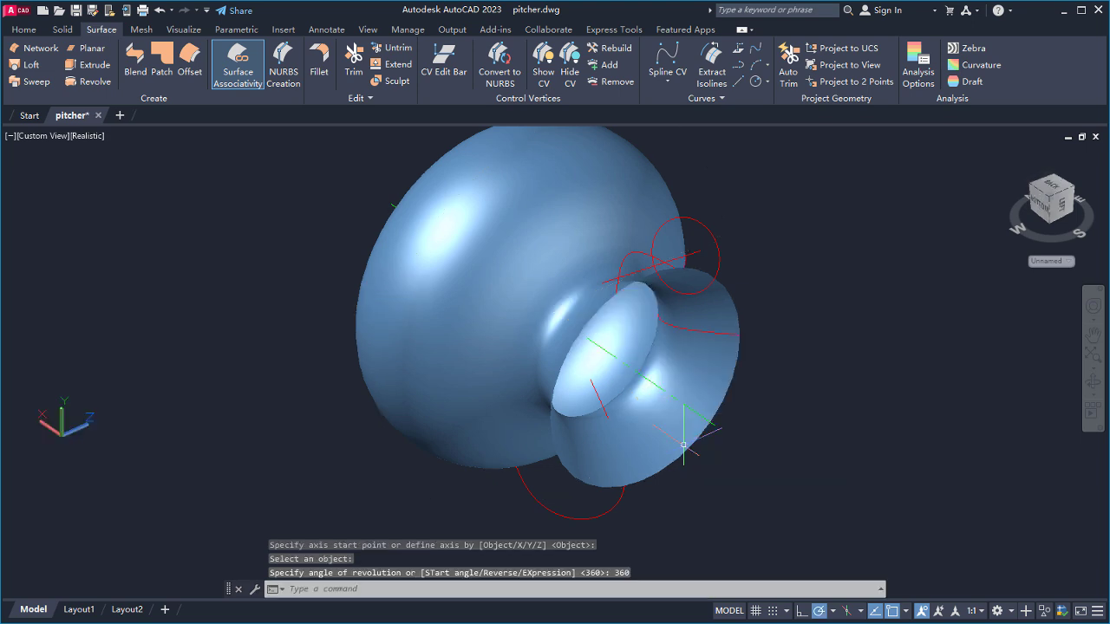
- Orbit to a side view of the pitcher body showing its neck and the spout circle
shift+middle_drag(850, 303, 914, 280)
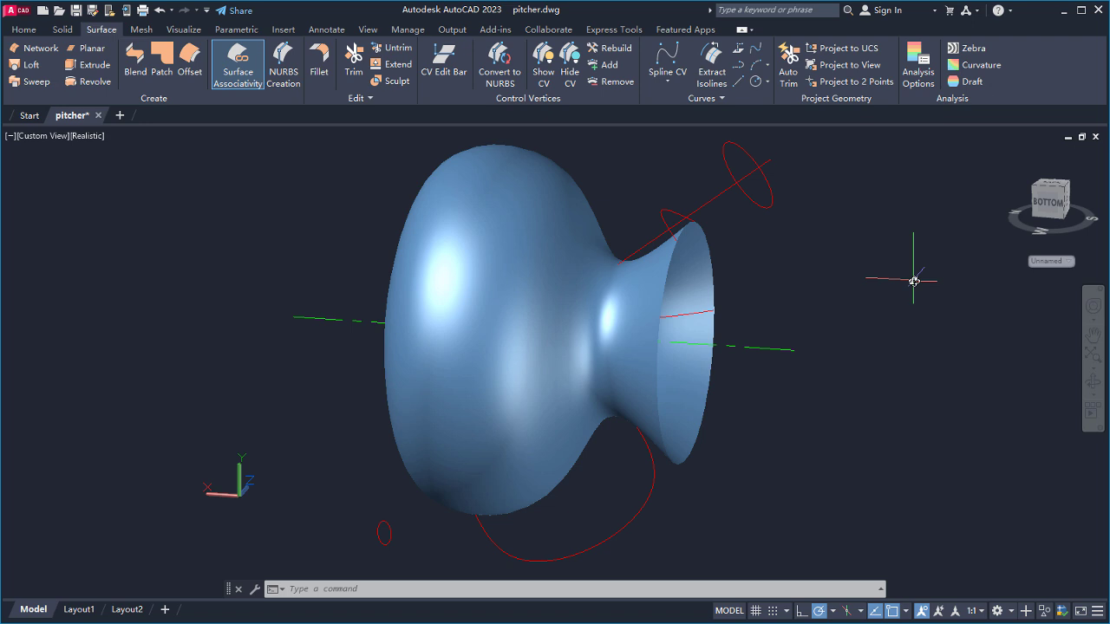
- Extrude the red spout circle into a solid cylinder reaching diagonally into the pitcher's neck
click(61, 31)
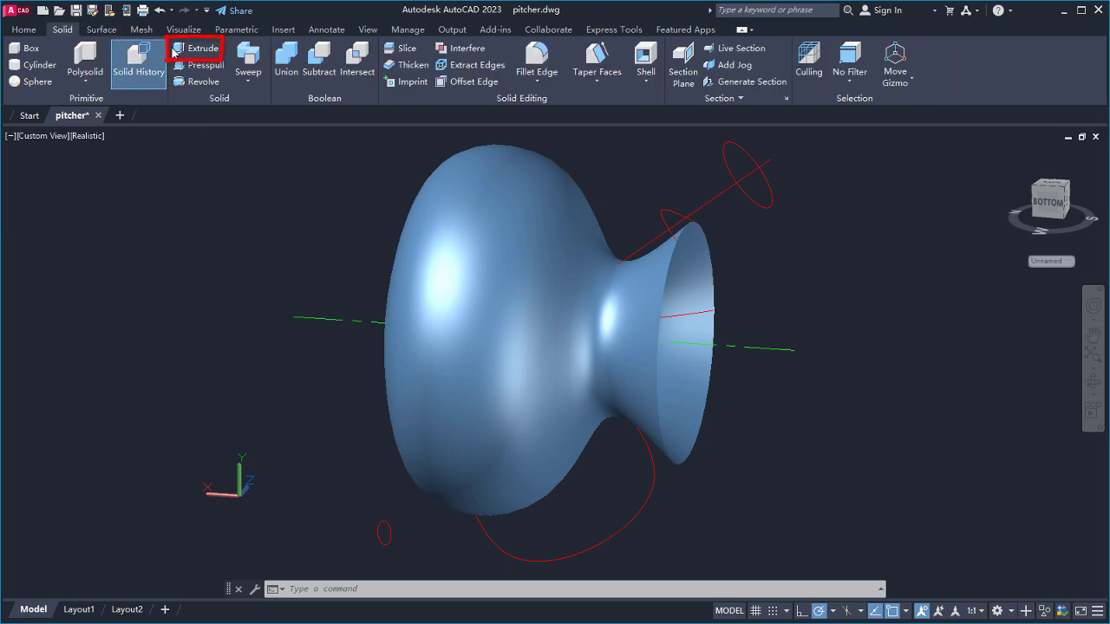
click(205, 52)
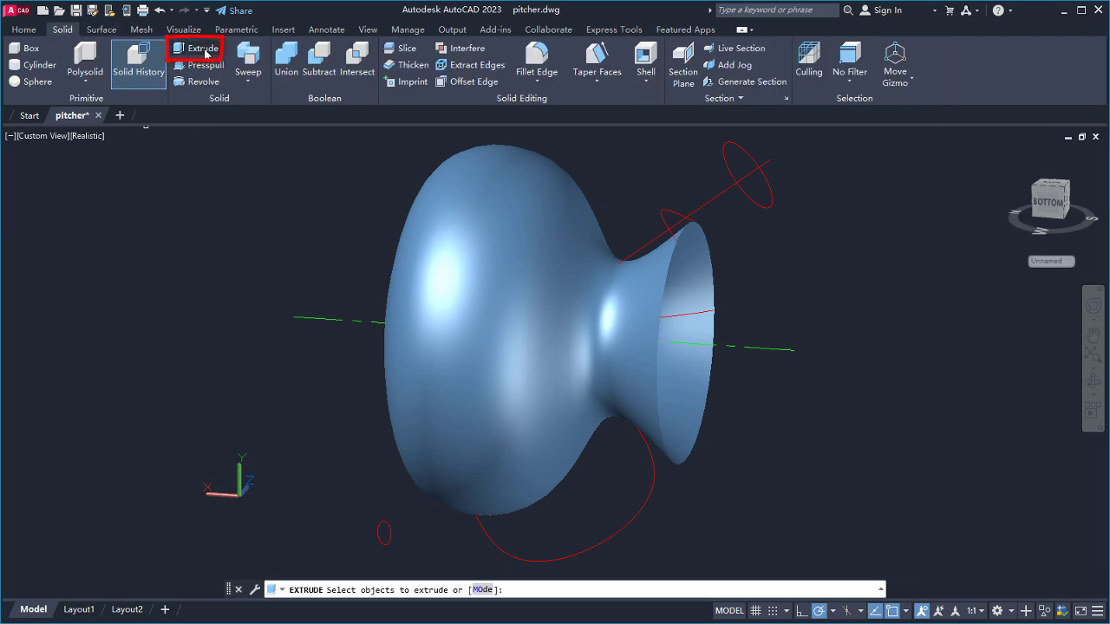
click(725, 148)
key(Return)
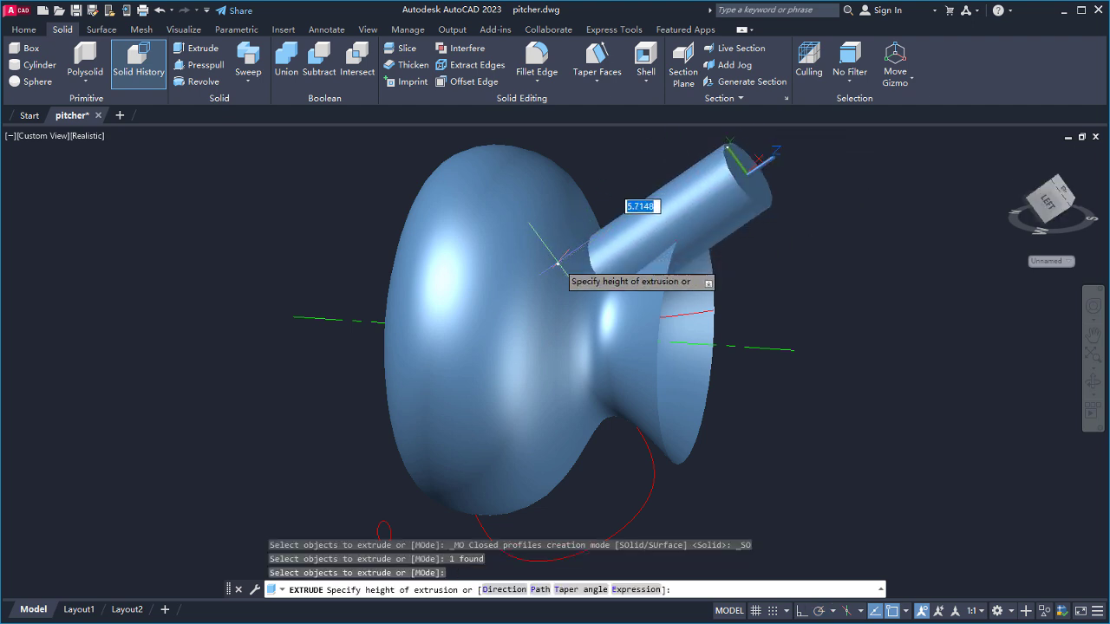
click(530, 277)
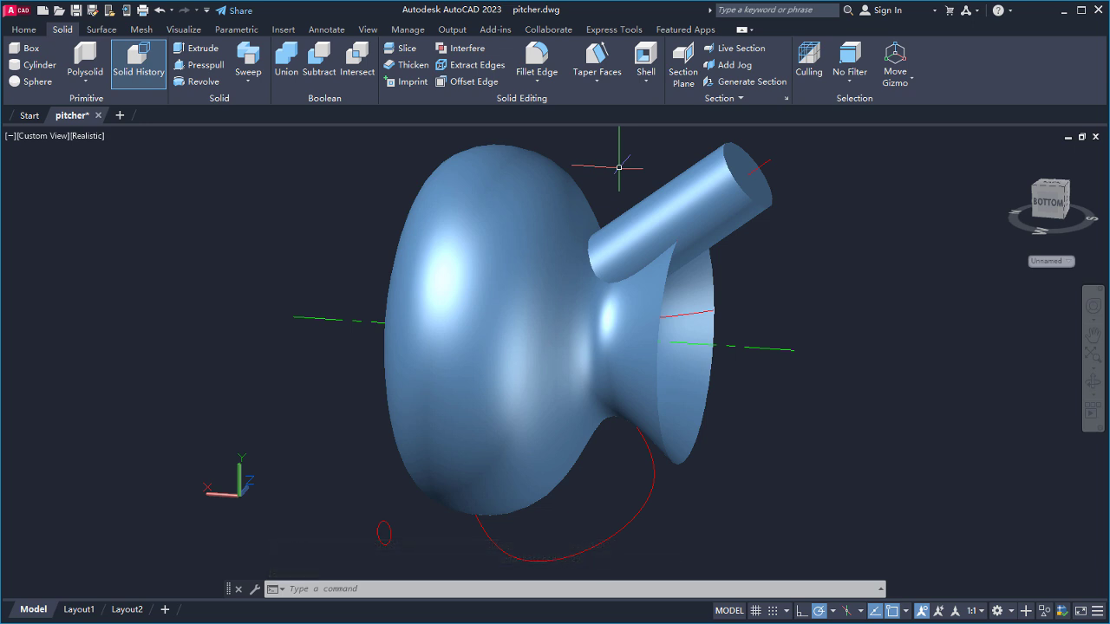
- Subtract the spout cylinder from the body surface, continuing past the warning, to cut the opening
click(319, 59)
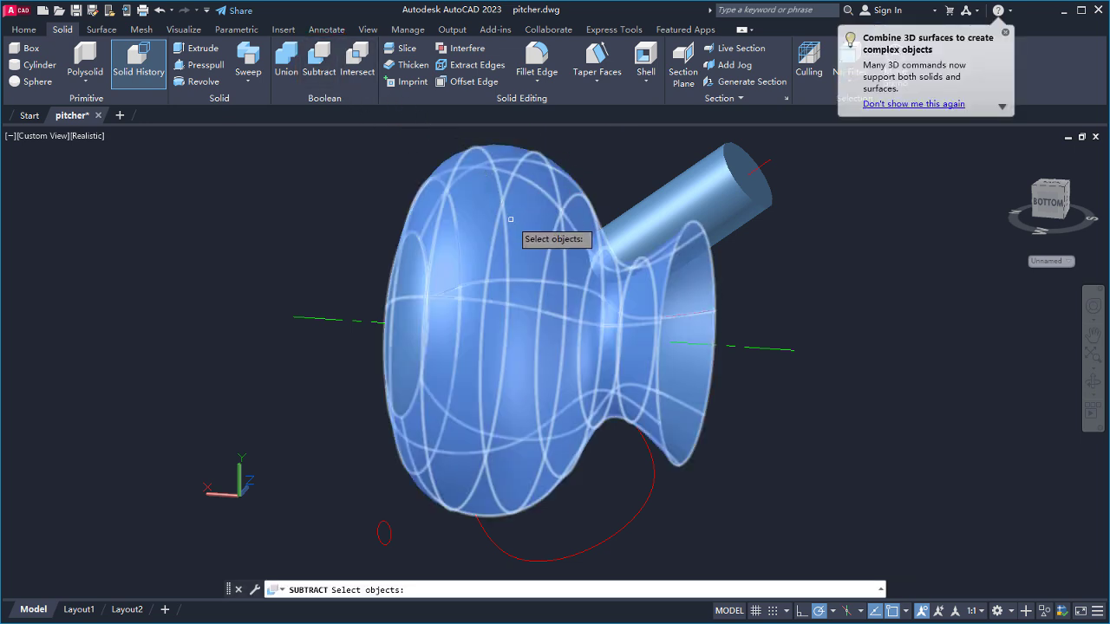
click(515, 228)
key(Return)
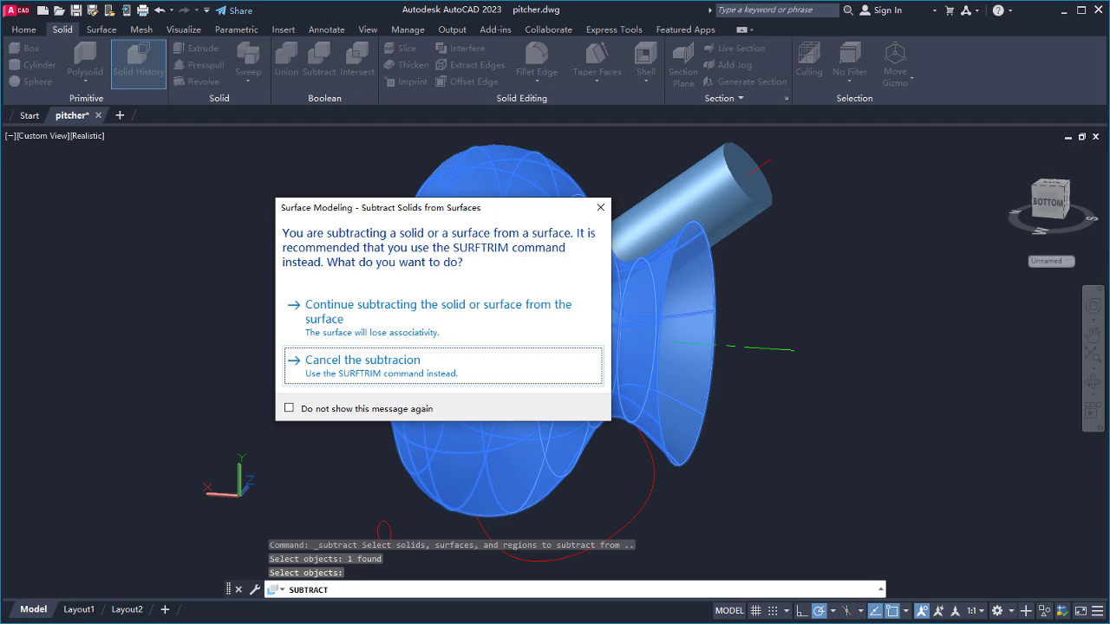
click(471, 320)
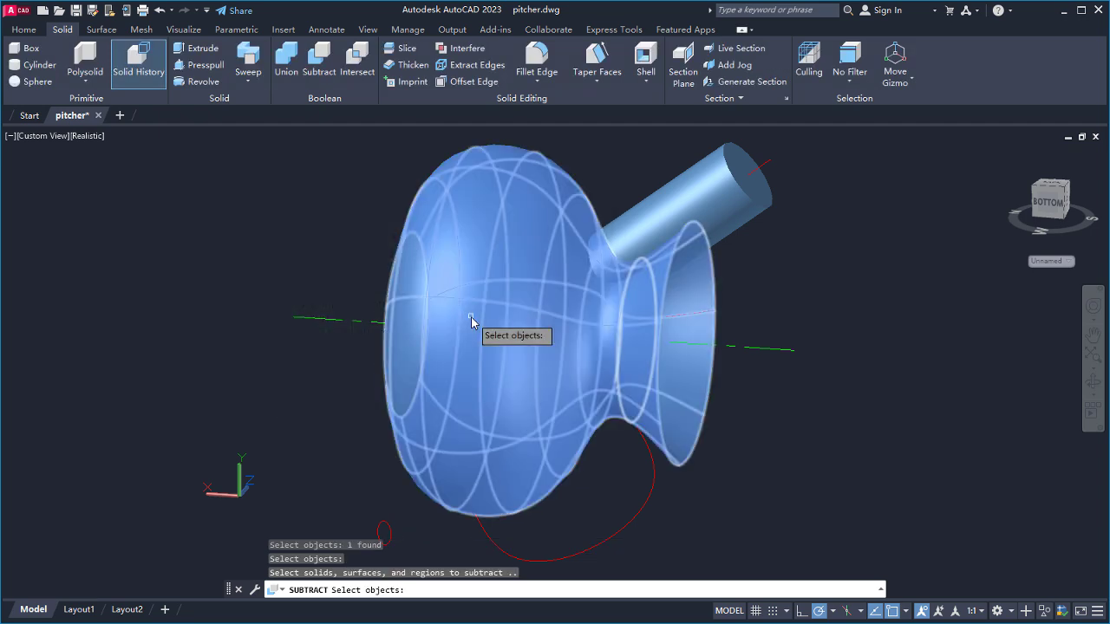
click(628, 234)
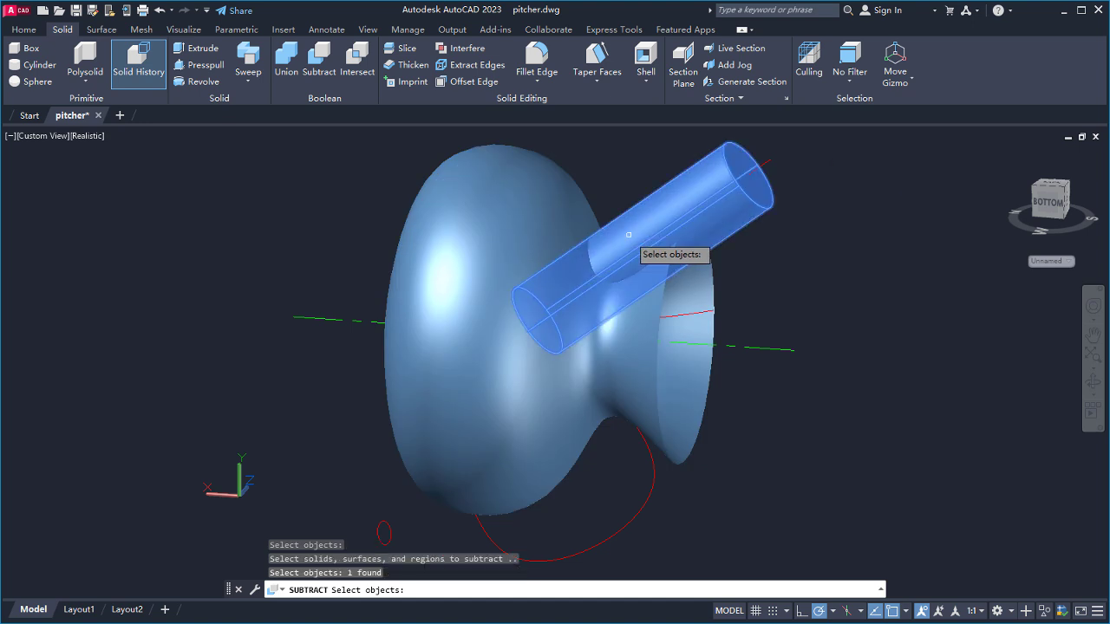
key(Return)
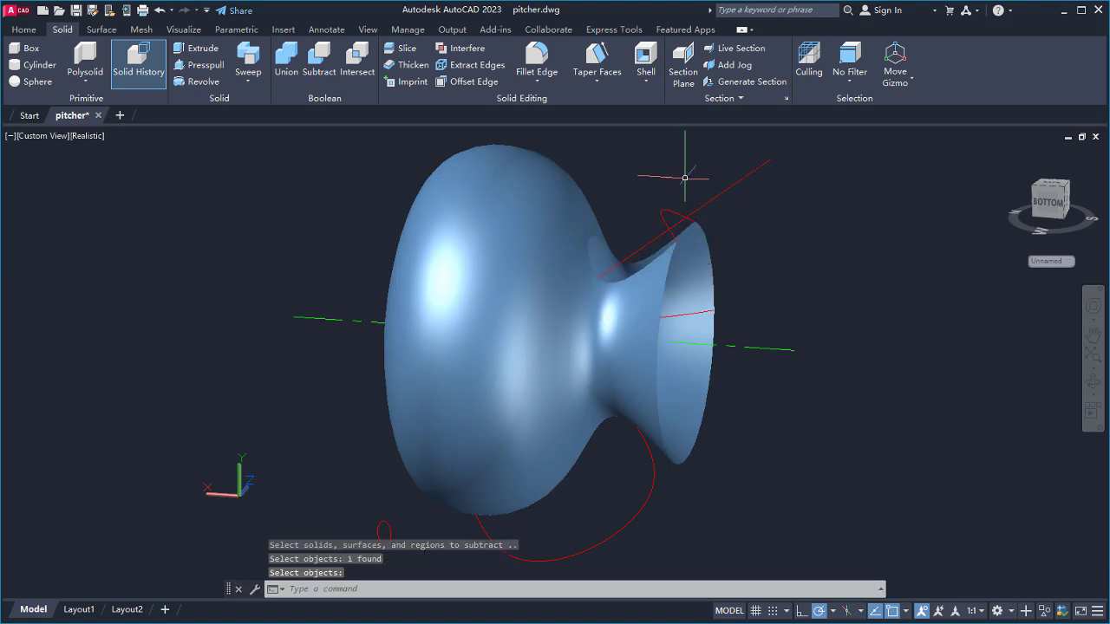
- Orbit and zoom in on the spout opening, with the Surface tools showing
shift+middle_drag(688, 174, 602, 283)
scroll(602, 284, up, 2)
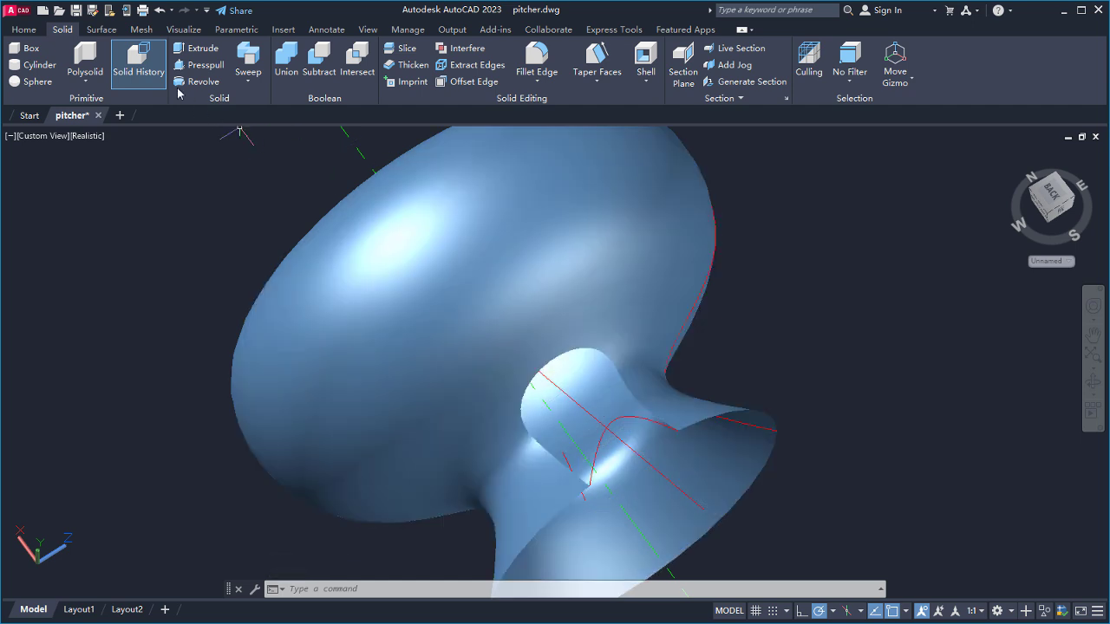
click(101, 30)
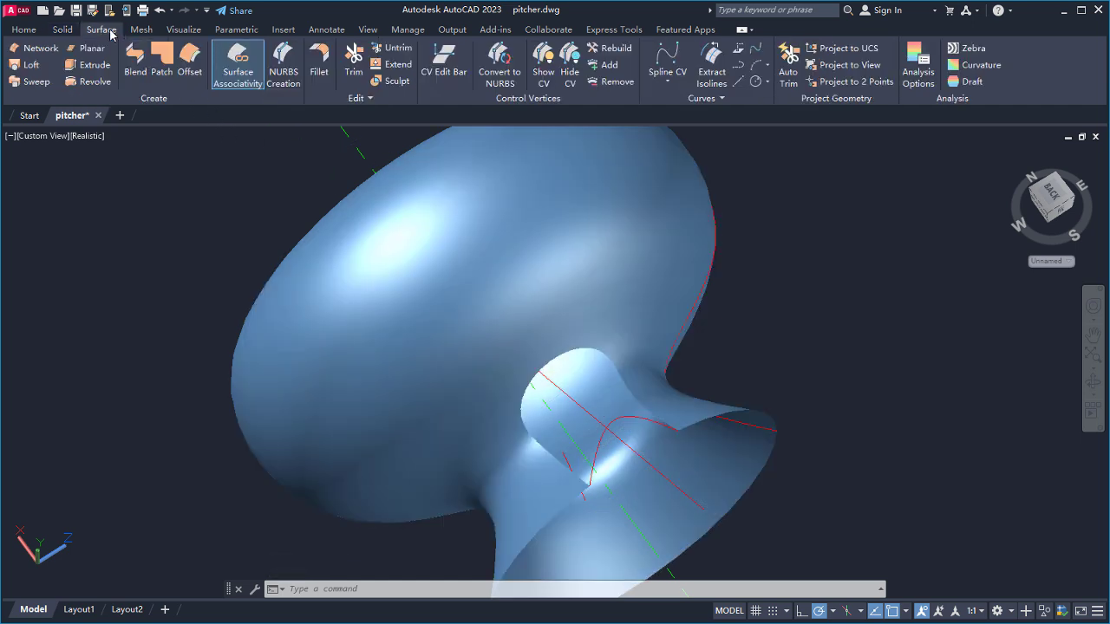
- Loft a cross-sections-only surface from the cut opening's edge to the adjacent spout edge loop
click(31, 65)
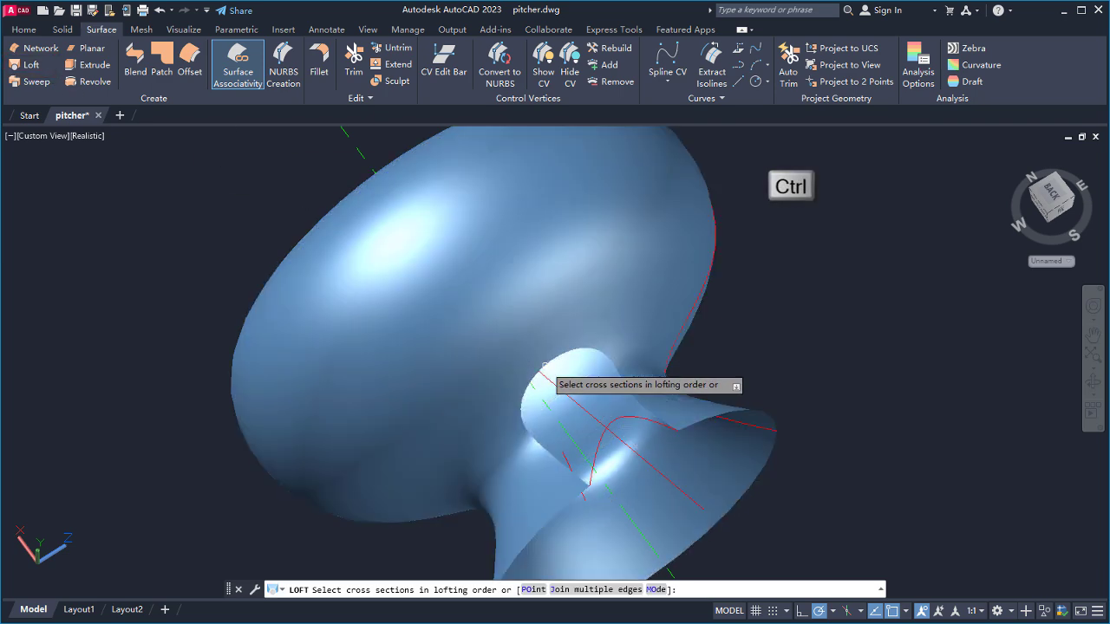
ctrl+click(545, 366)
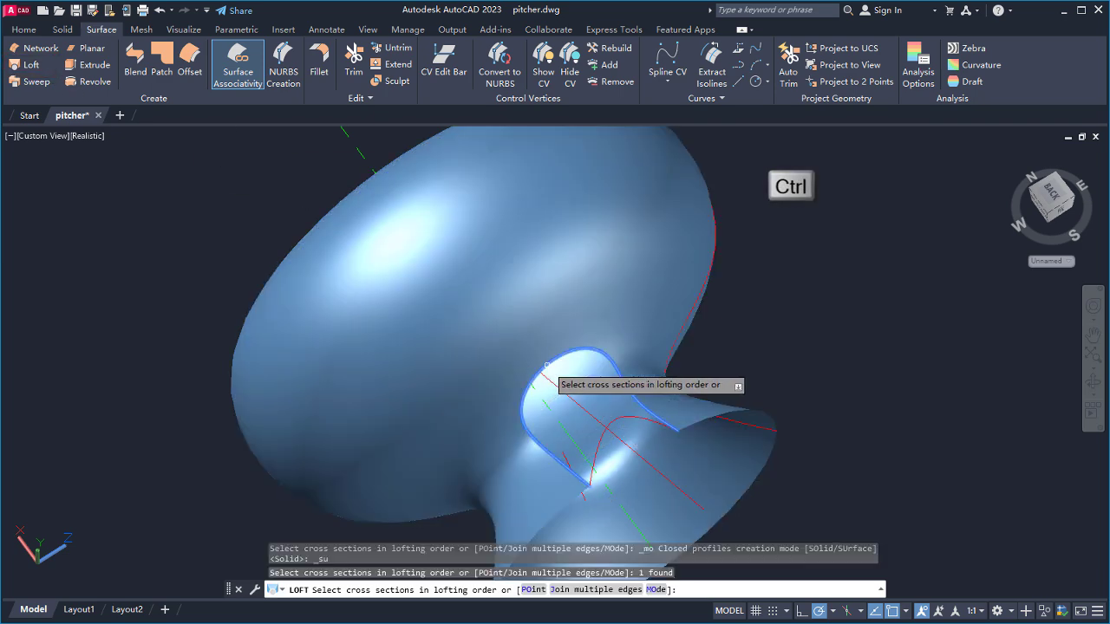
ctrl+click(614, 420)
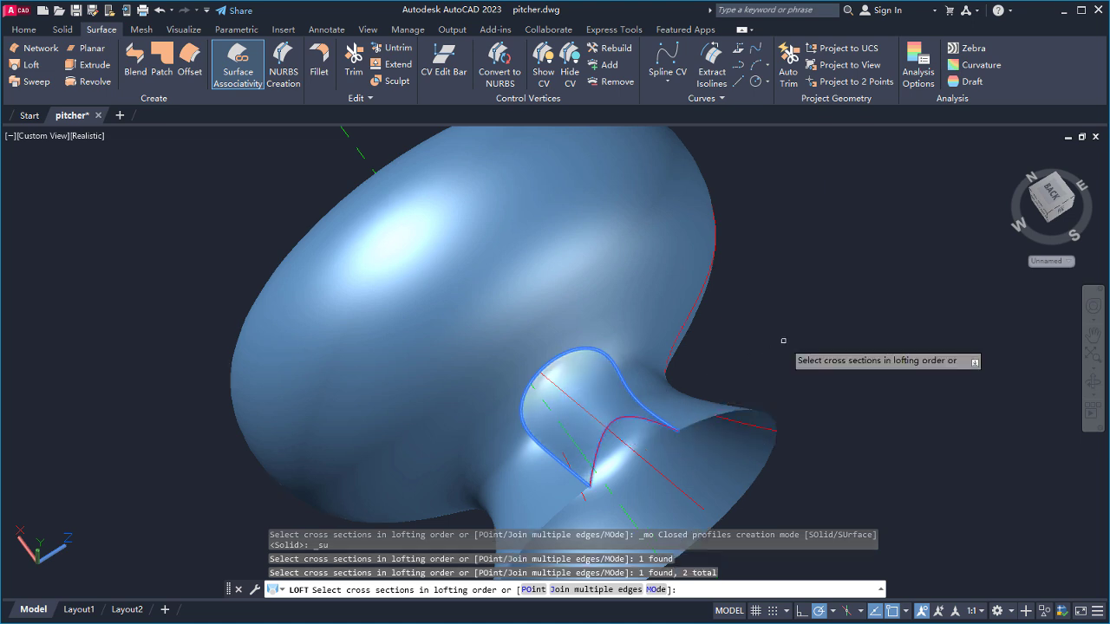
key(Return)
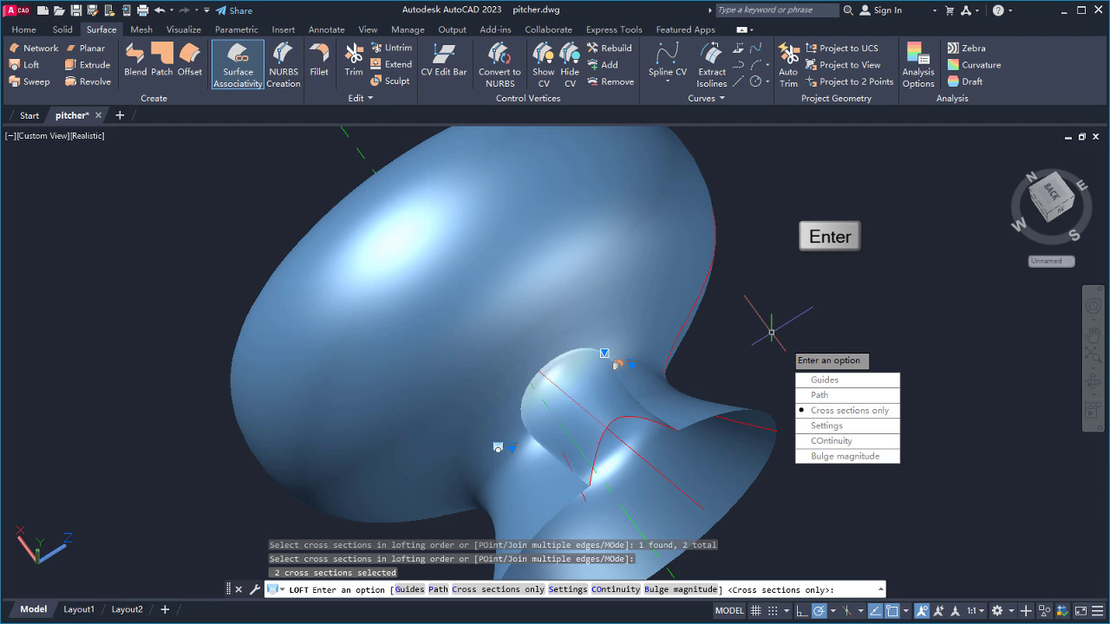
key(Return)
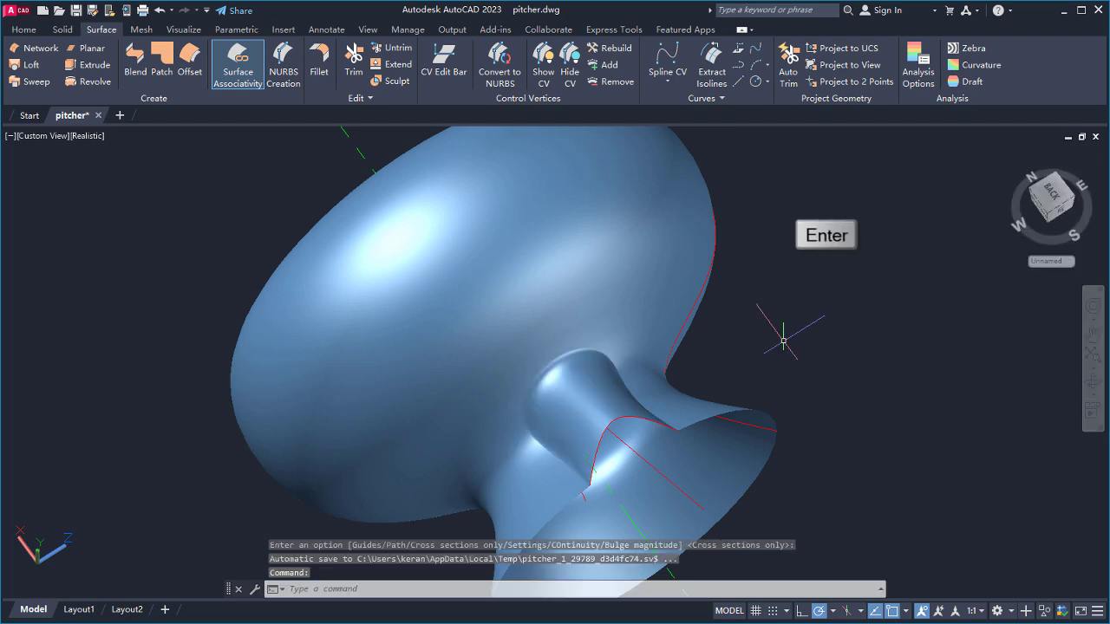
shift+middle_drag(771, 332, 895, 507)
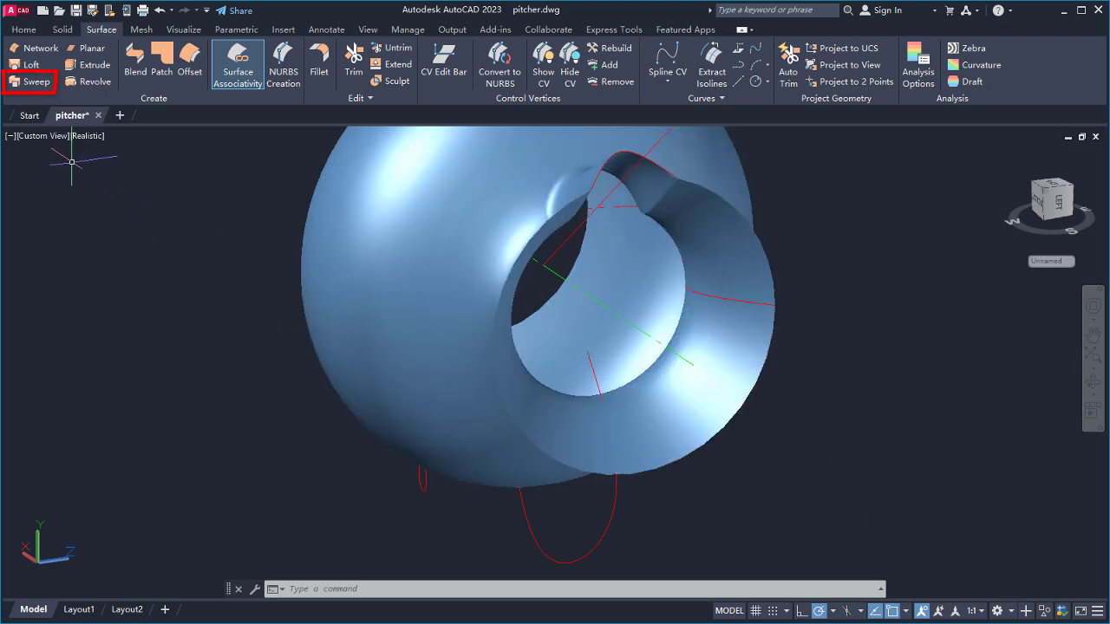
- Sweep the small red profile along the U-shaped handle path into a tubular handle
click(40, 86)
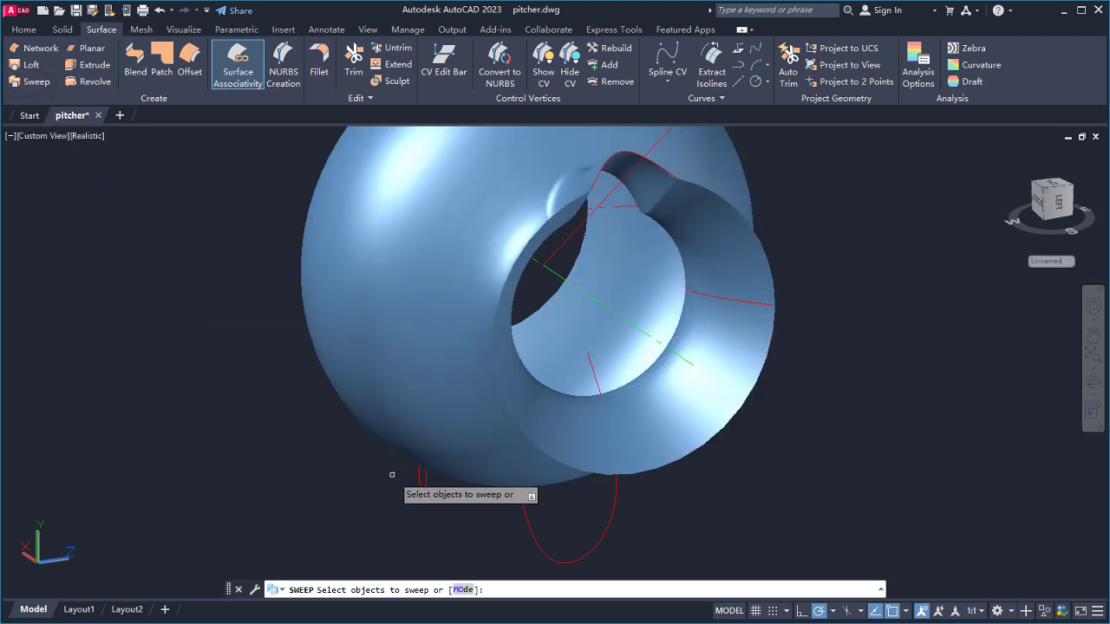
click(419, 479)
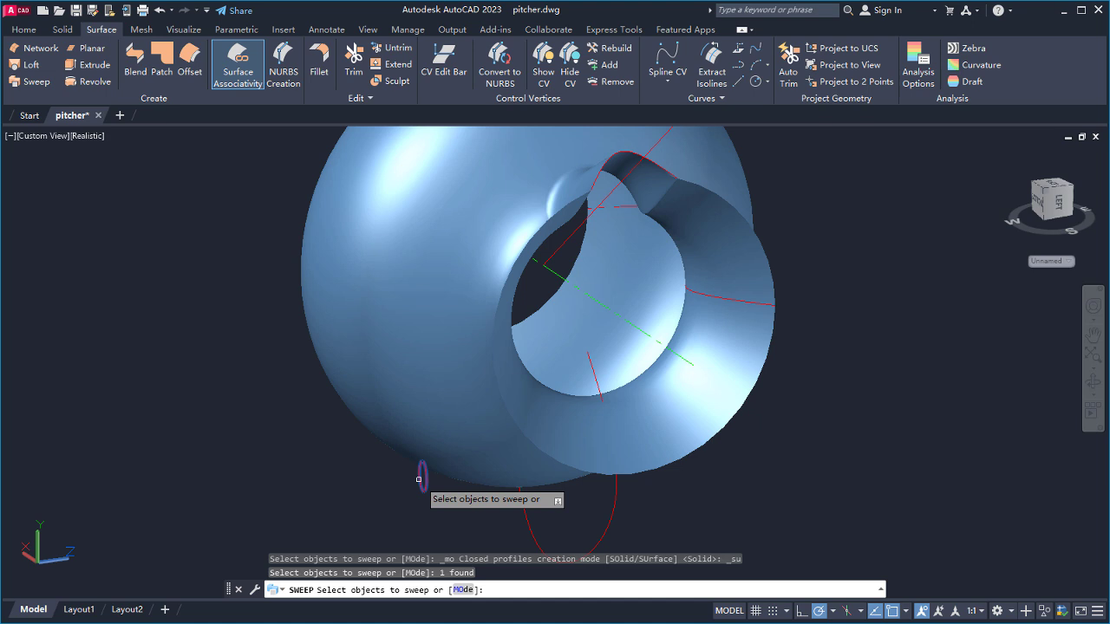
key(Return)
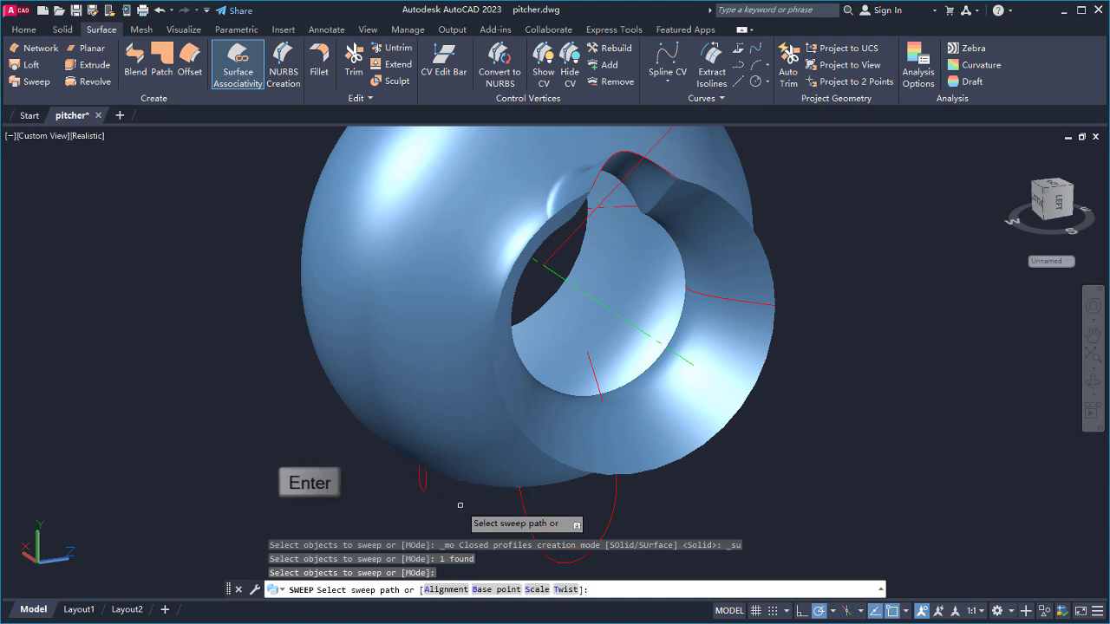
click(528, 522)
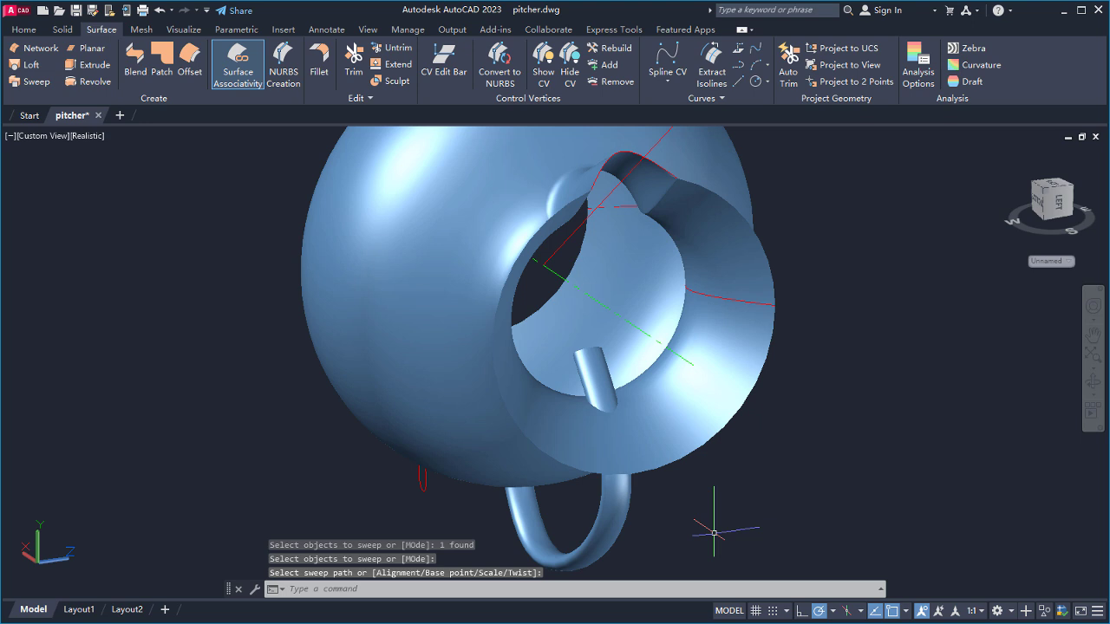
shift+middle_drag(771, 477, 752, 491)
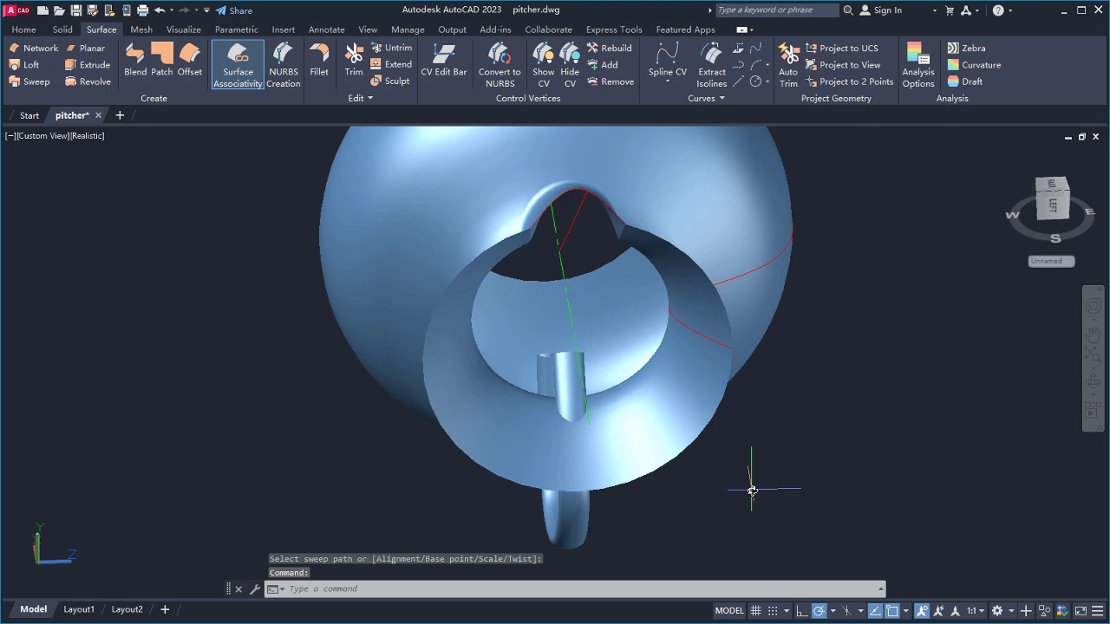
- Trim the swept handle with the pitcher body as cutting surface so its inner end is removed
click(537, 260)
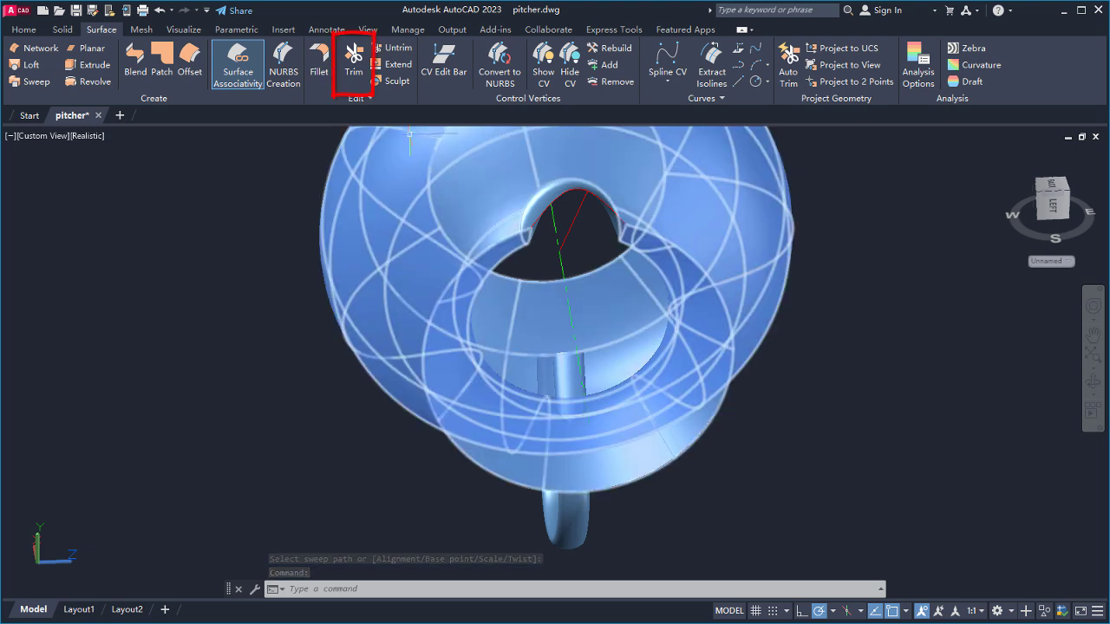
click(359, 72)
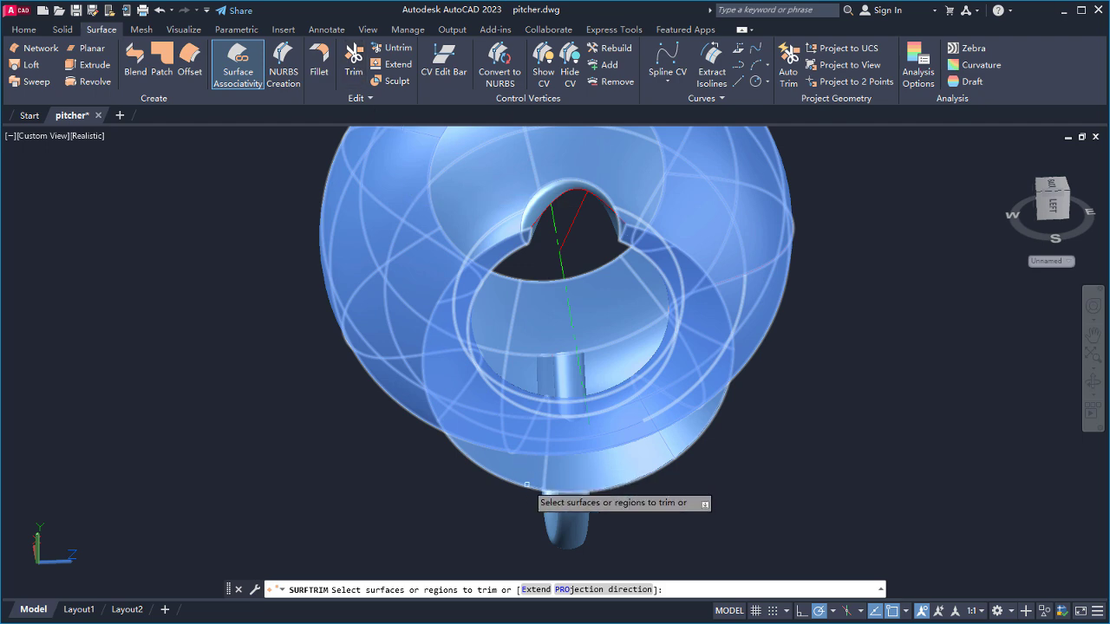
click(562, 517)
key(Return)
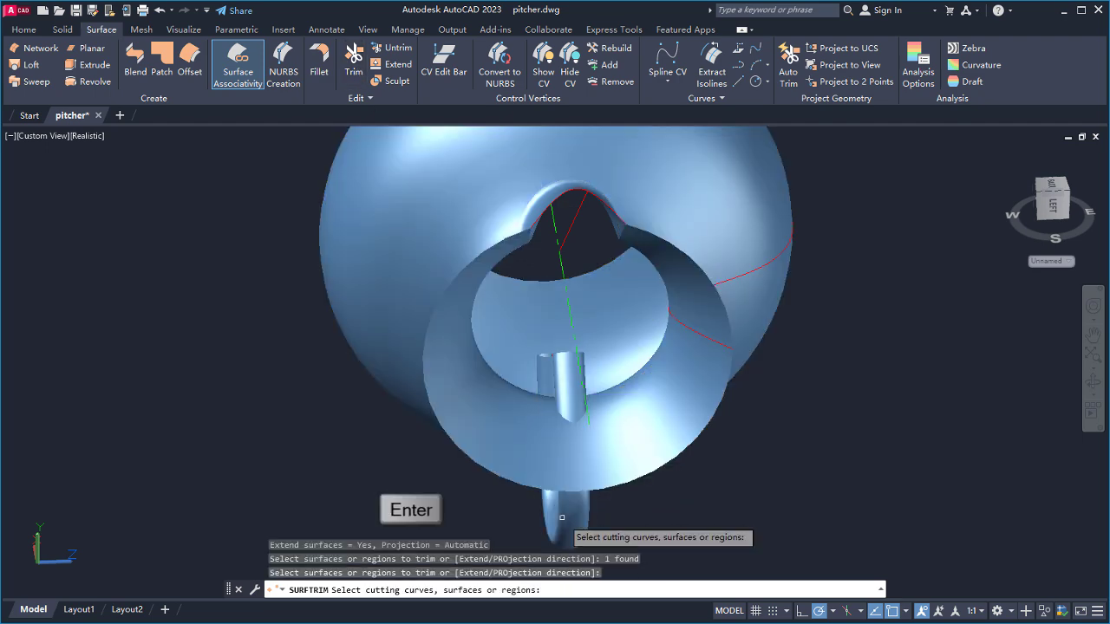
click(520, 442)
key(Return)
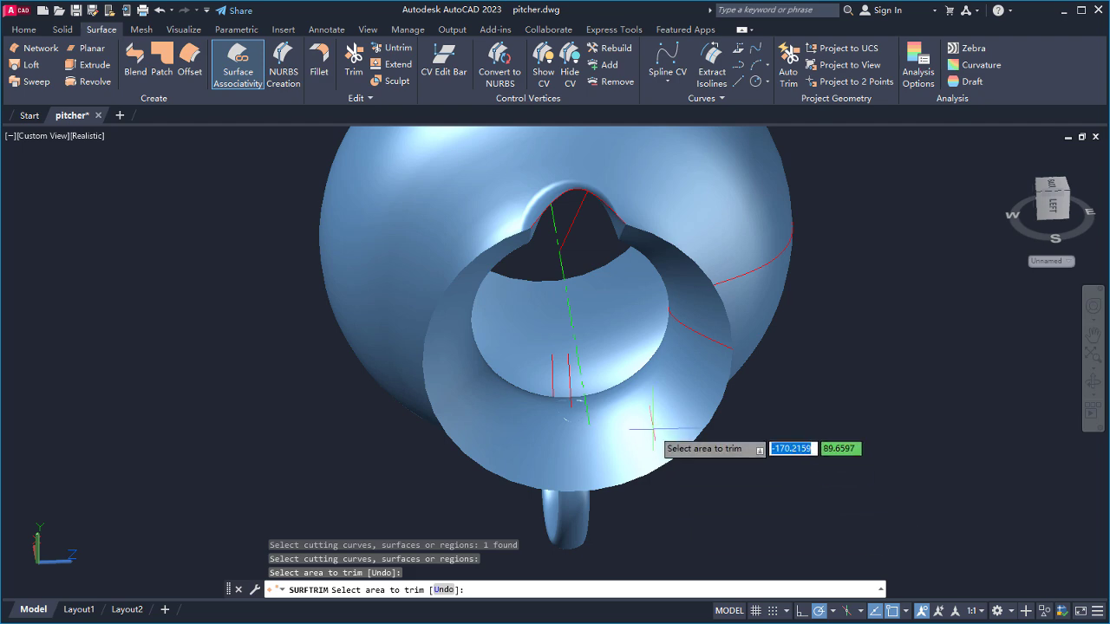
shift+middle_drag(650, 439, 933, 461)
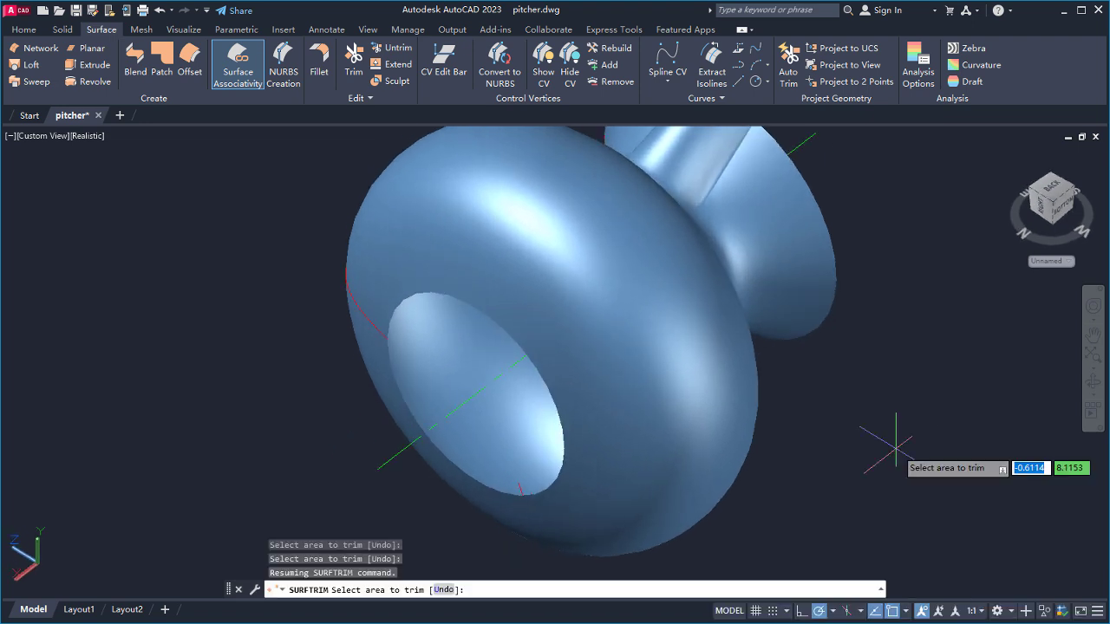
- Patch the pitcher's open bottom edge with a surface to seal it
click(163, 61)
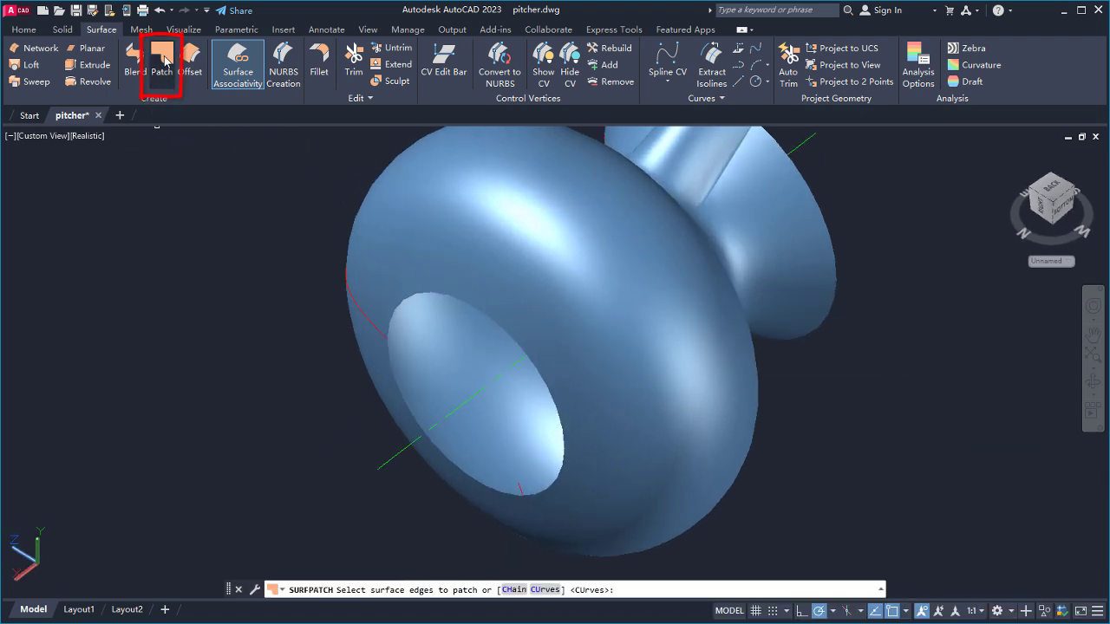
click(404, 293)
key(Return)
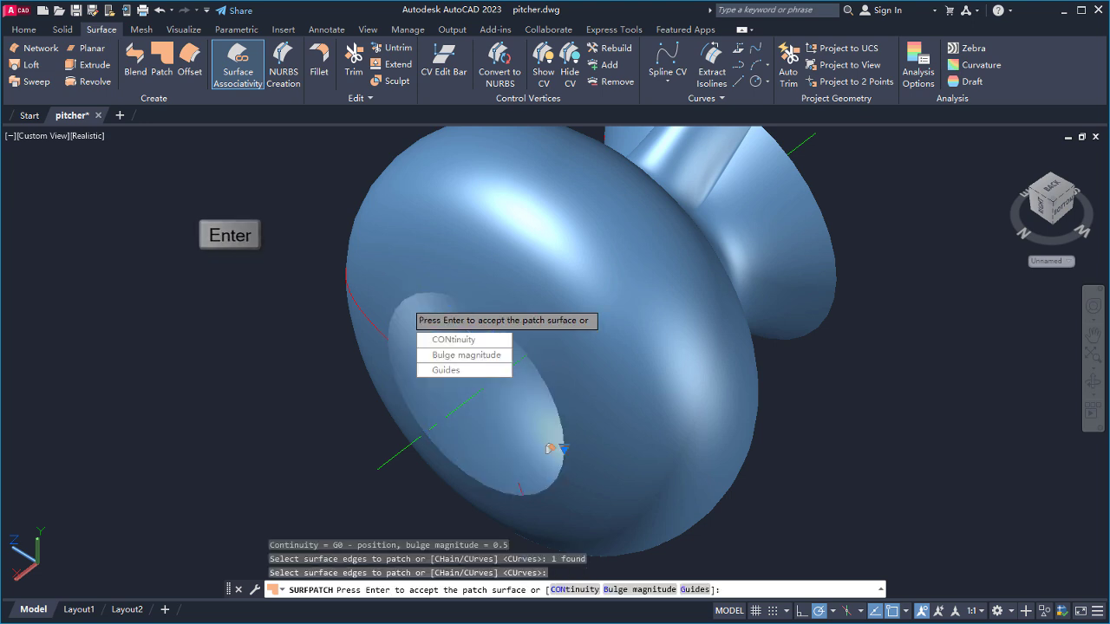
key(Return)
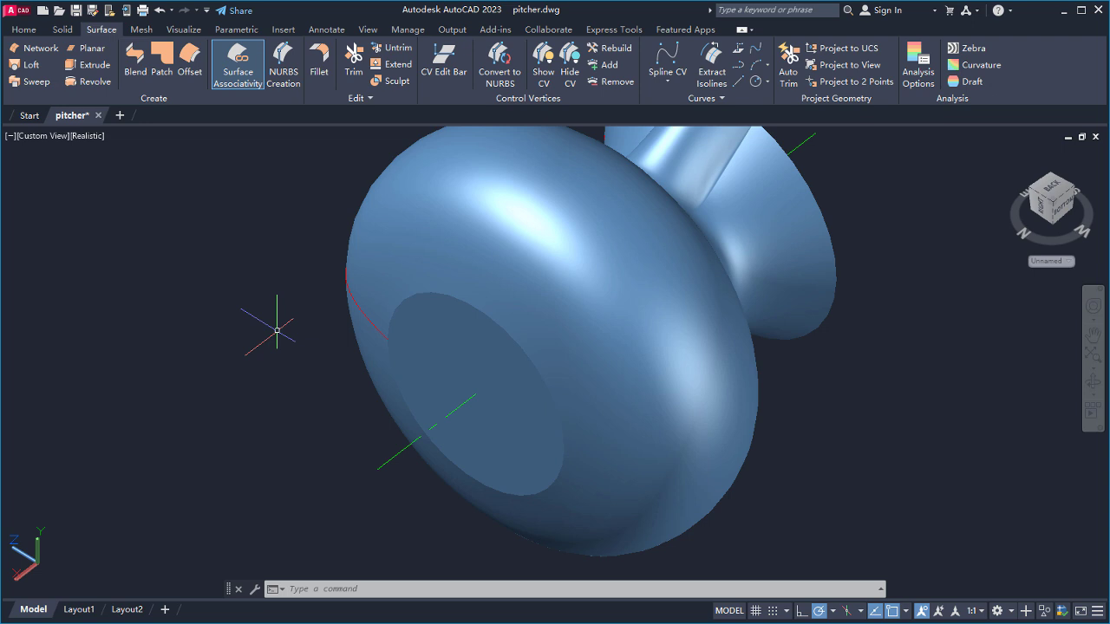
- Offset the bottom patch 0.75 units, flipped away from the body, to make the base
click(192, 59)
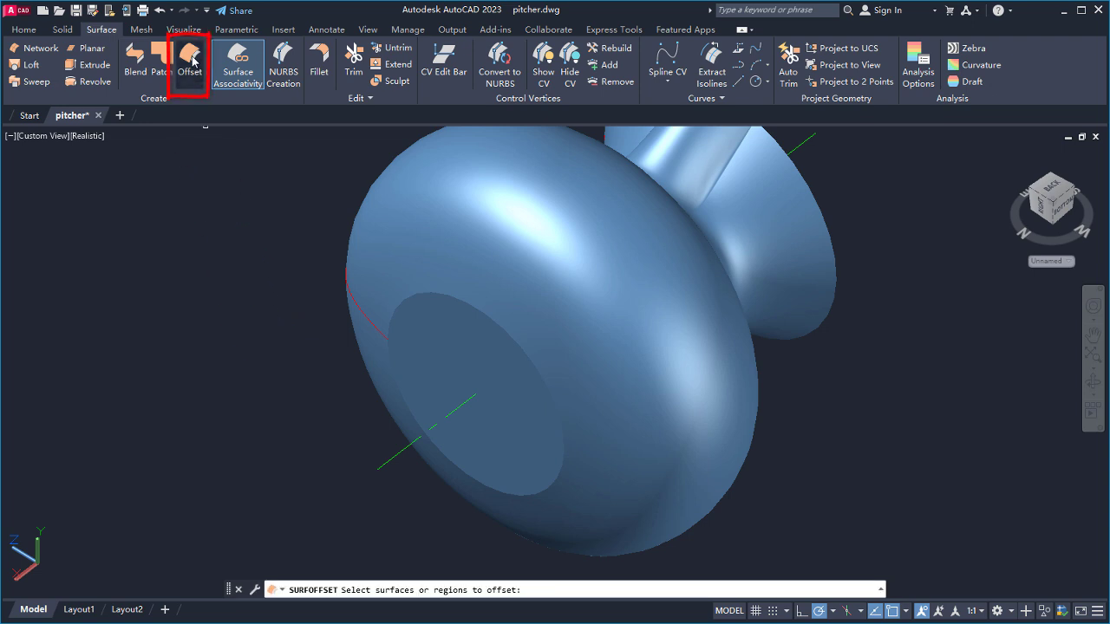
click(432, 346)
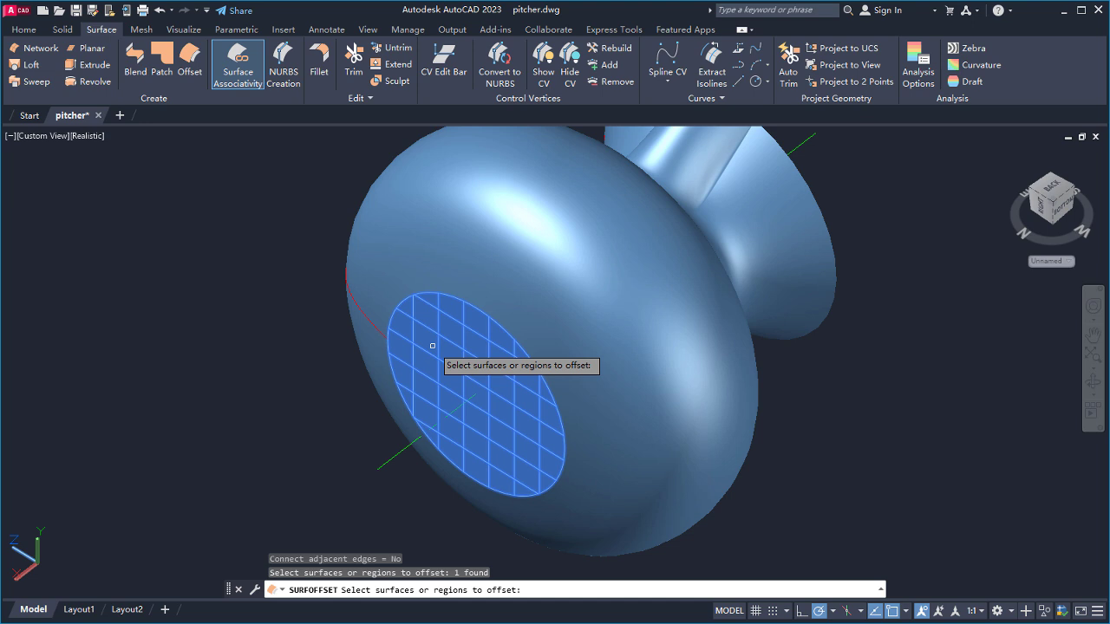
key(Return)
text(f)
key(Return)
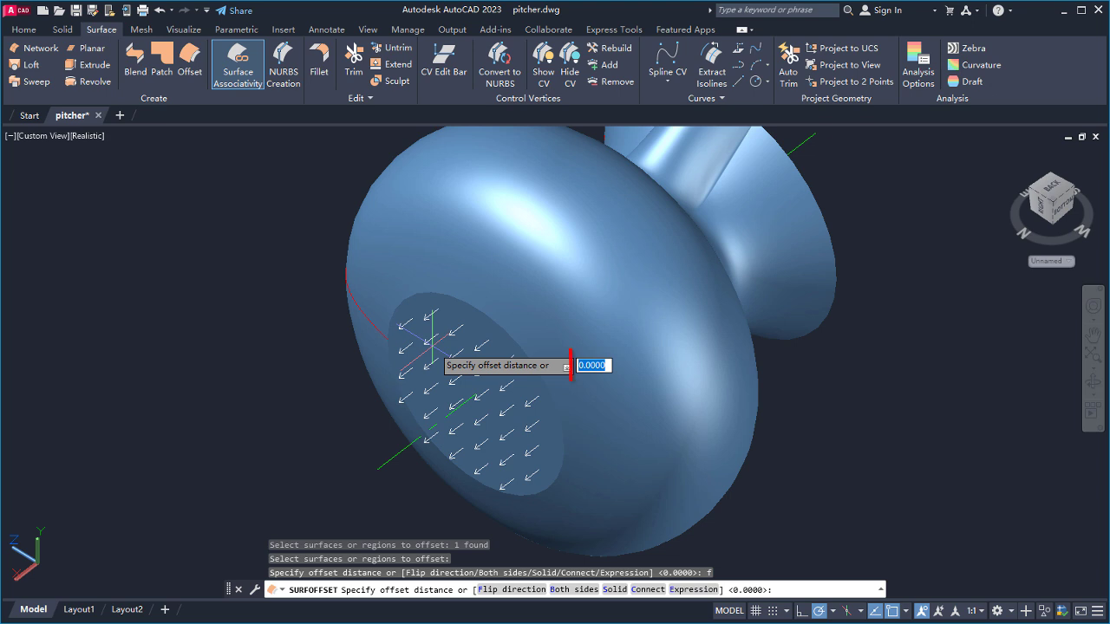
text(.75)
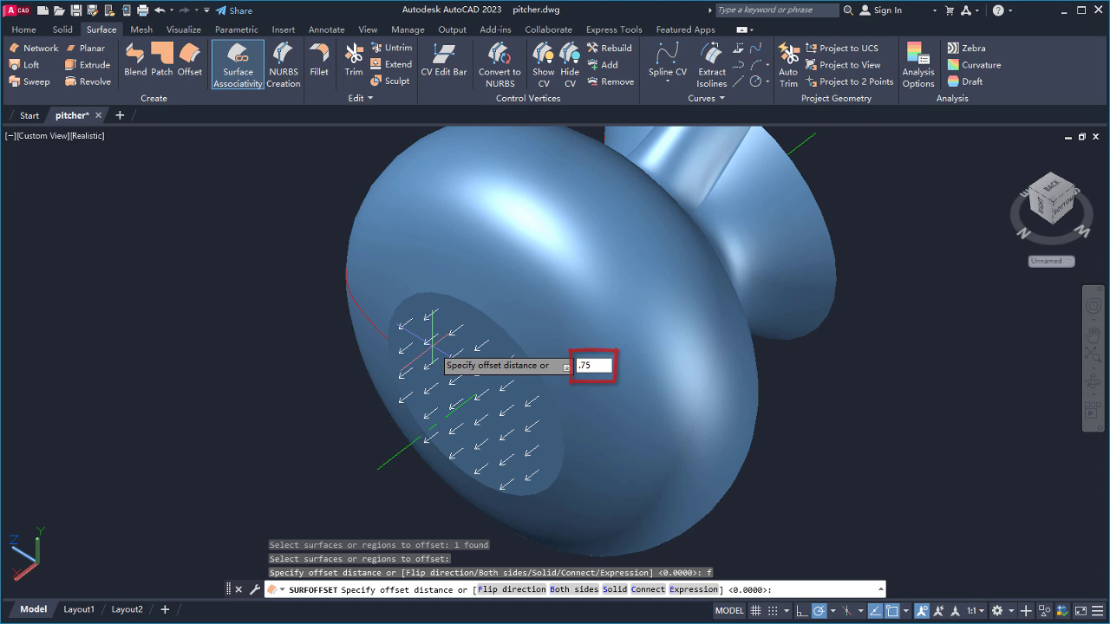
key(Return)
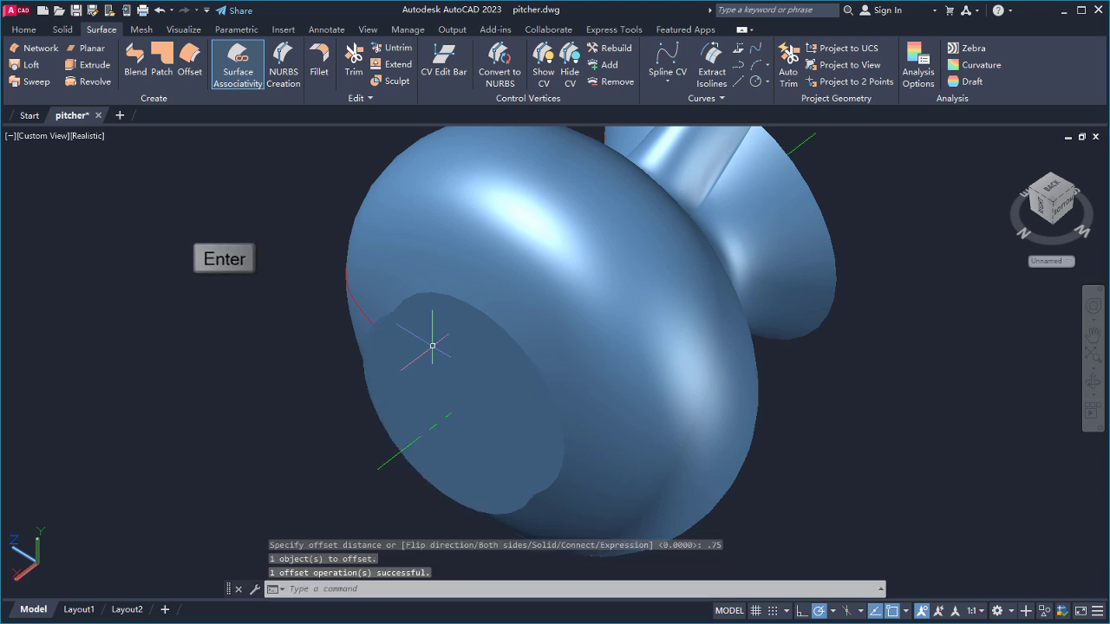
mouse_move(880, 474)
shift+middle_down()
mouse_move(892, 471)
mouse_move(842, 495)
mouse_move(775, 493)
mouse_move(810, 503)
mouse_move(855, 482)
shift+middle_up()
- Erase the original inner bottom patch with ERASE
text(ERASE)
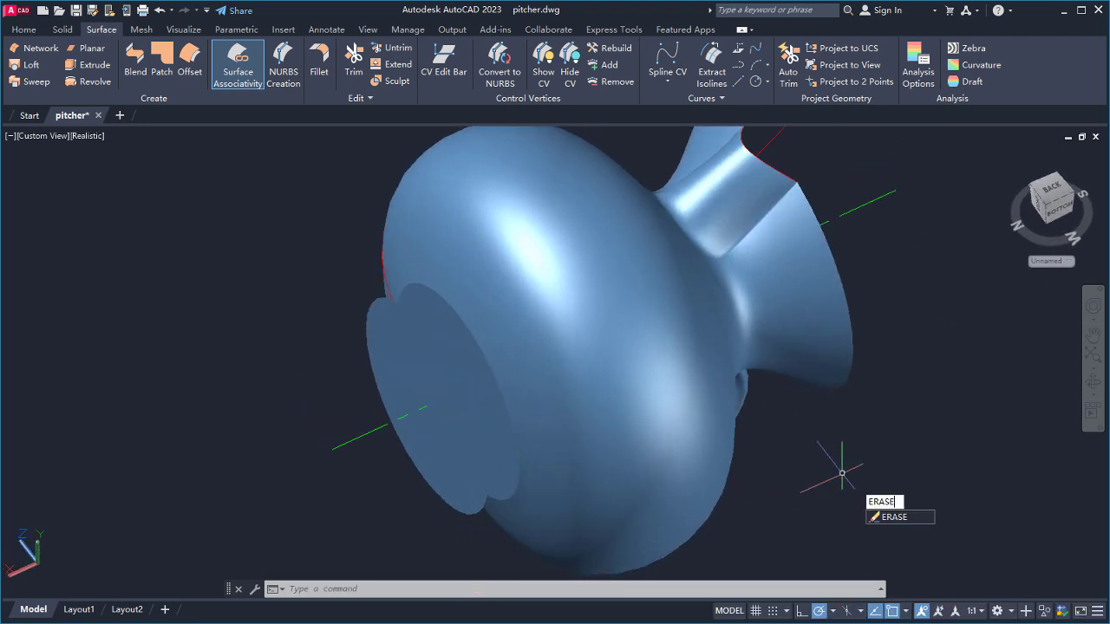
key(Return)
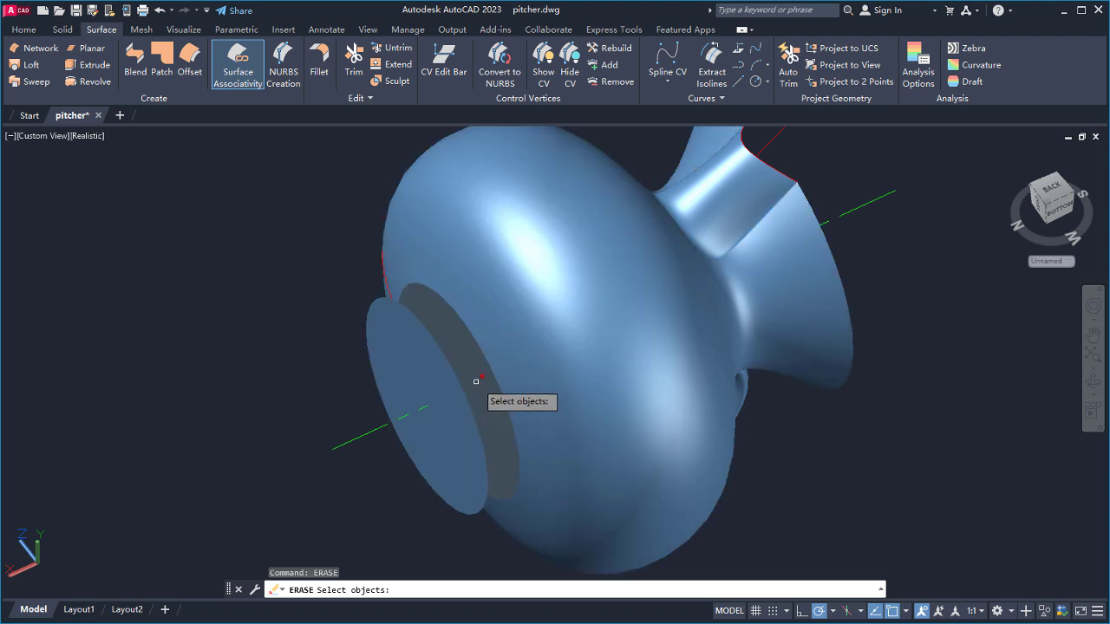
click(476, 380)
key(Return)
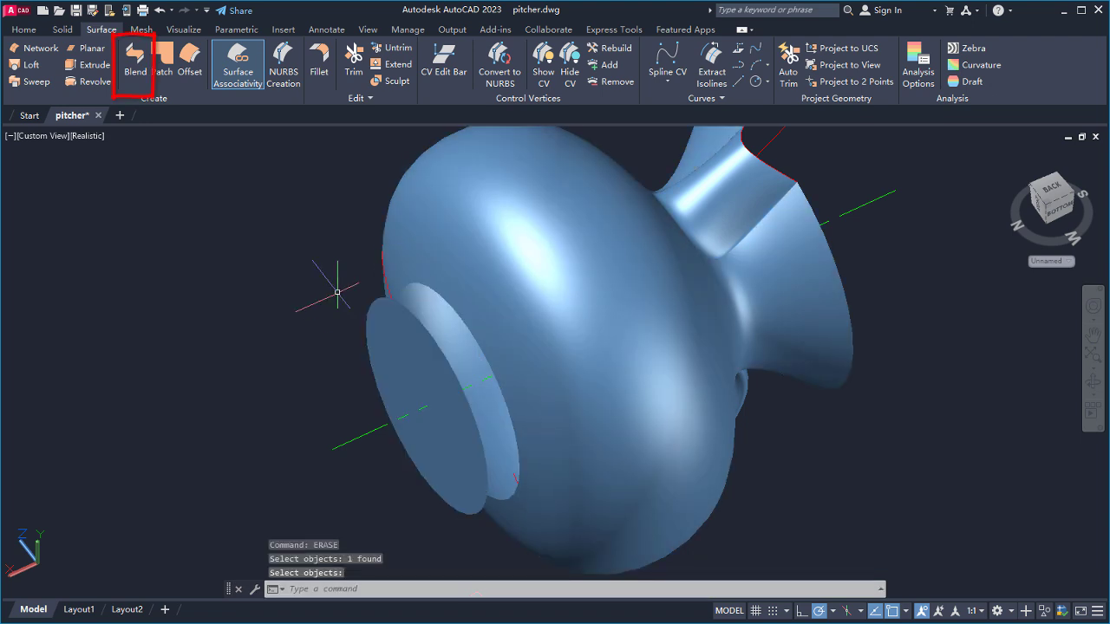
- Preview a surface blend from the base disk's rim to the body's bottom edge
click(137, 74)
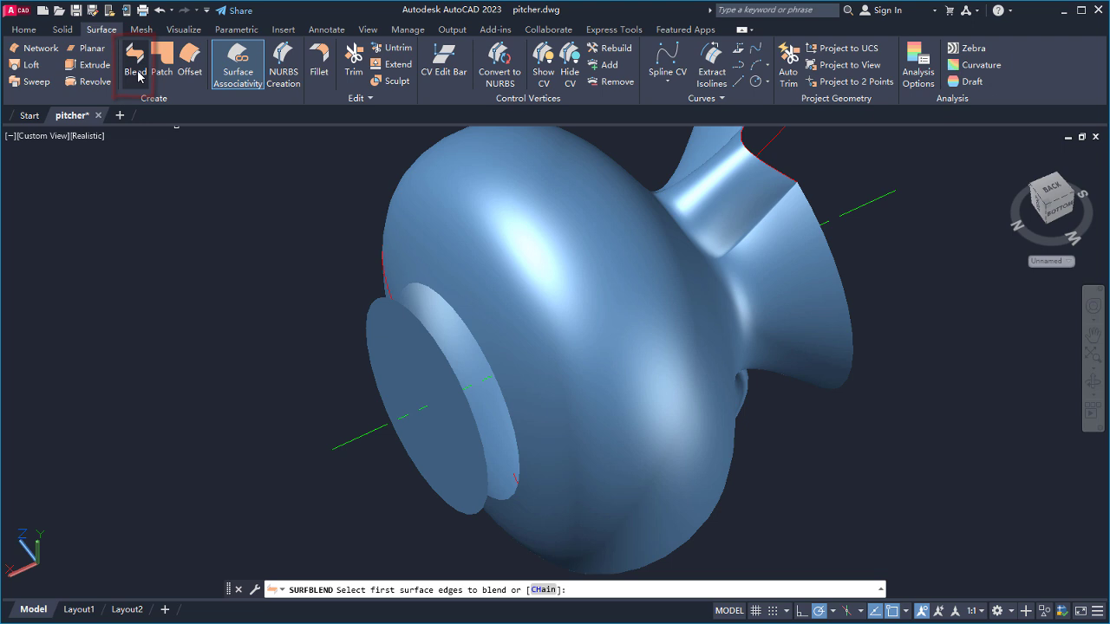
click(439, 346)
key(Return)
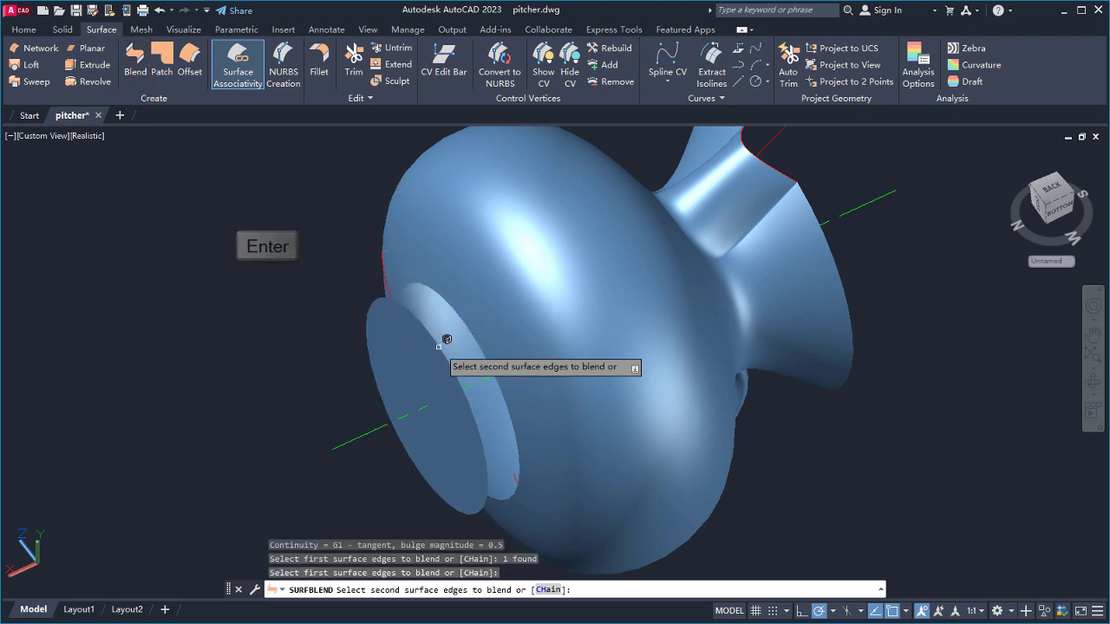
click(481, 350)
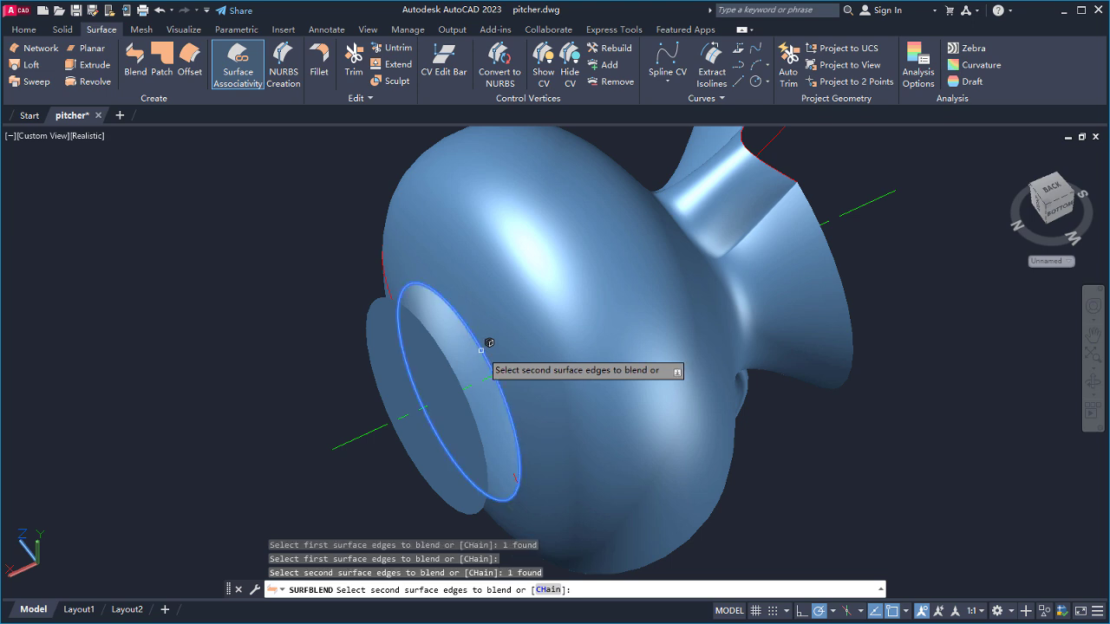
key(Return)
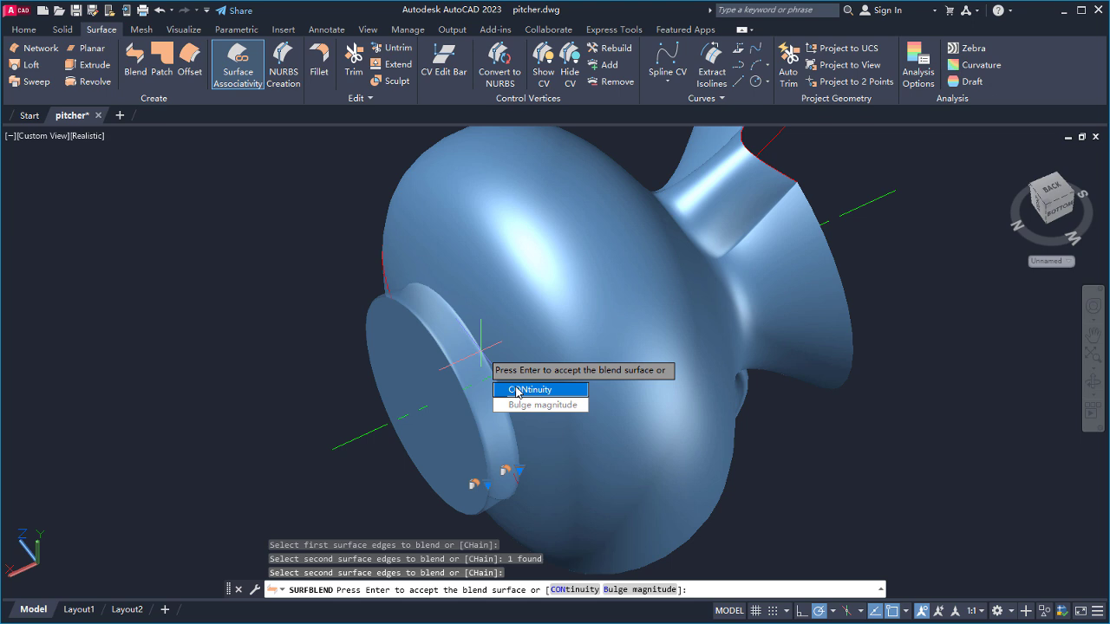
- Set the blend continuity to G1 on the first edge and G2 on the second
click(517, 391)
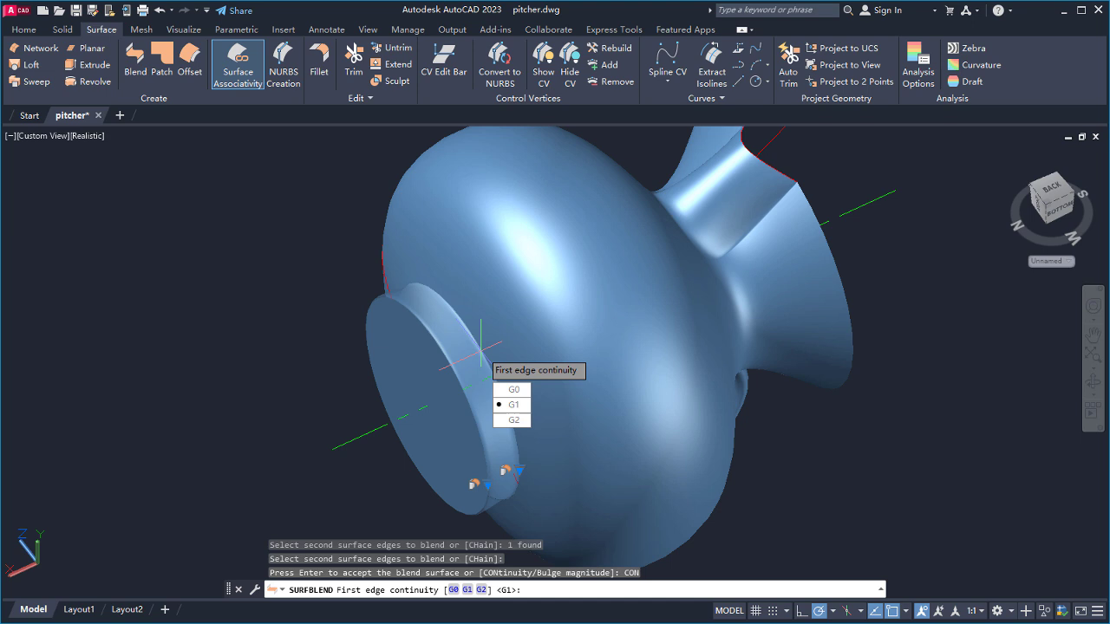
click(514, 406)
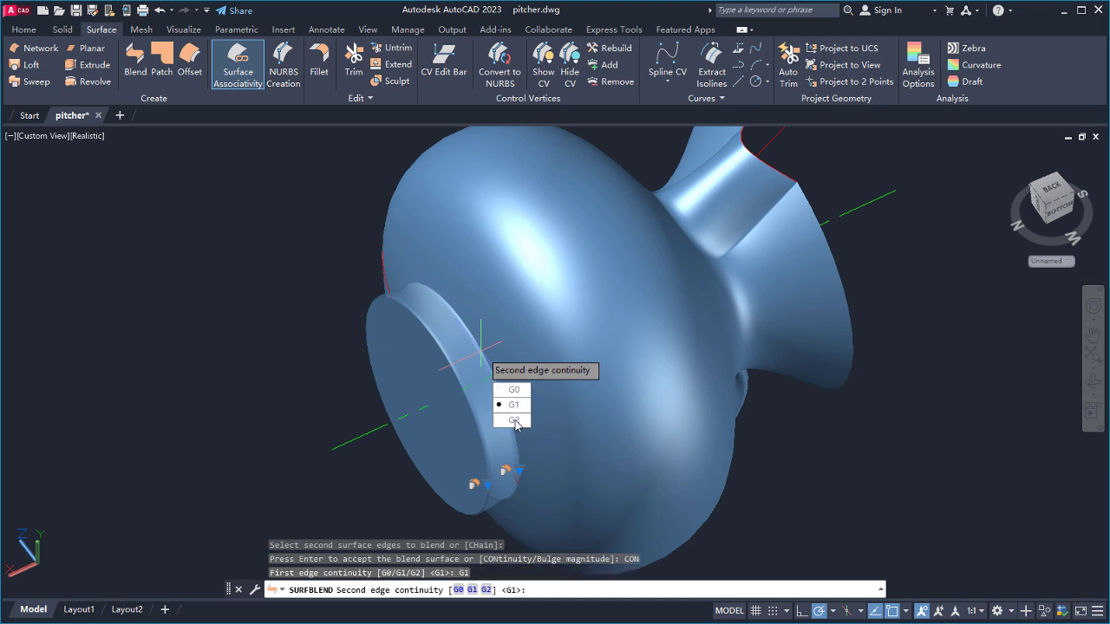
click(516, 422)
key(Return)
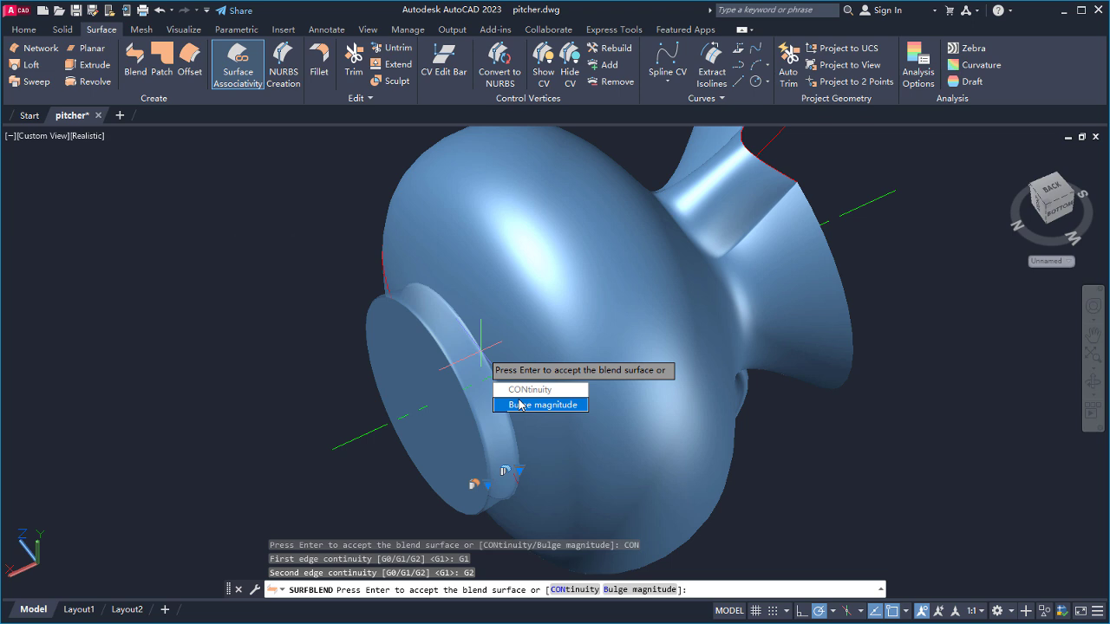
- Give the blend bulge magnitudes 3 and 1 and accept the blend surface
click(518, 405)
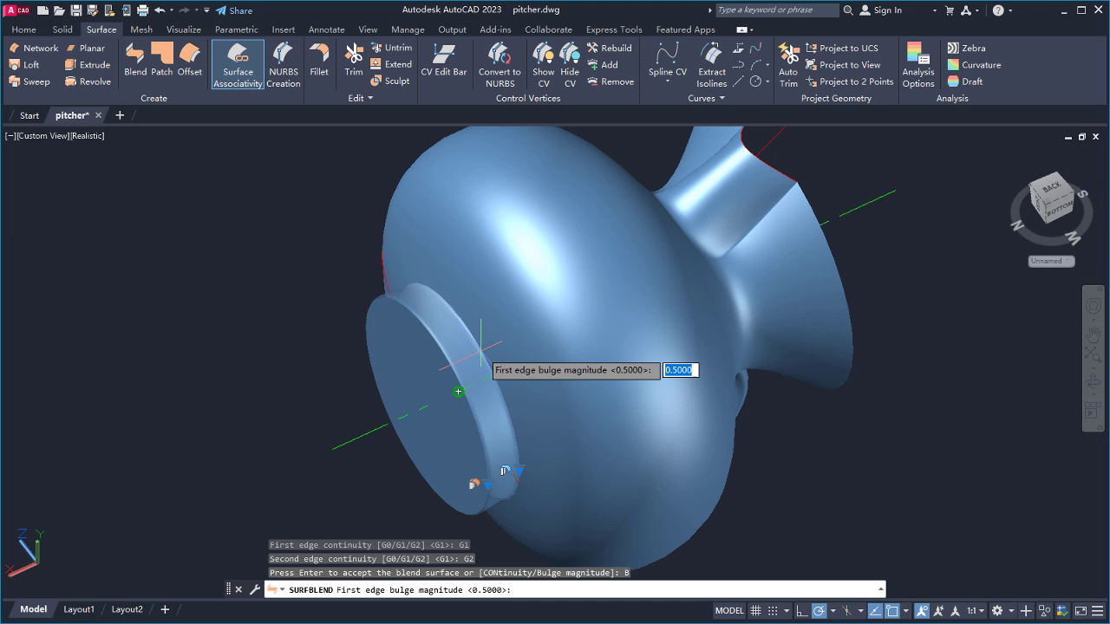
text(3)
key(Return)
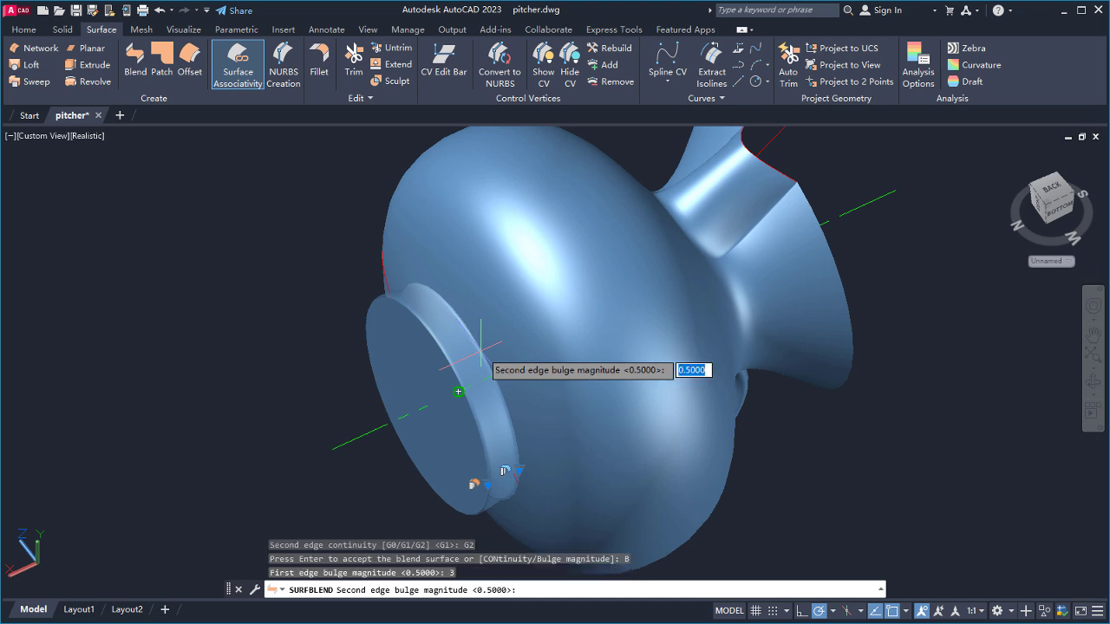
text(1)
key(Return)
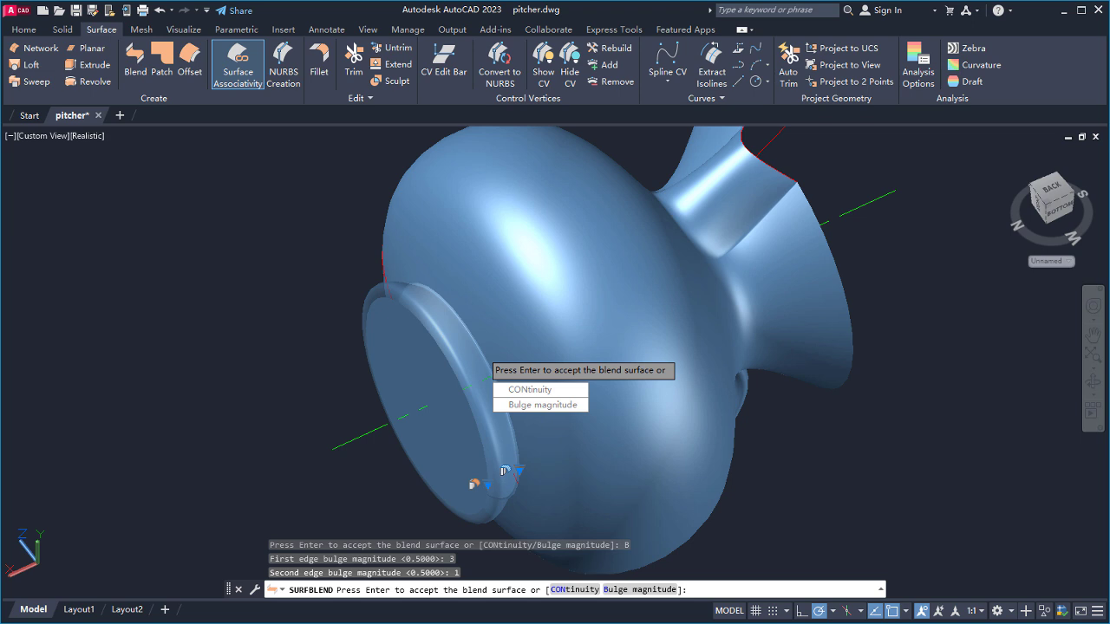
key(Return)
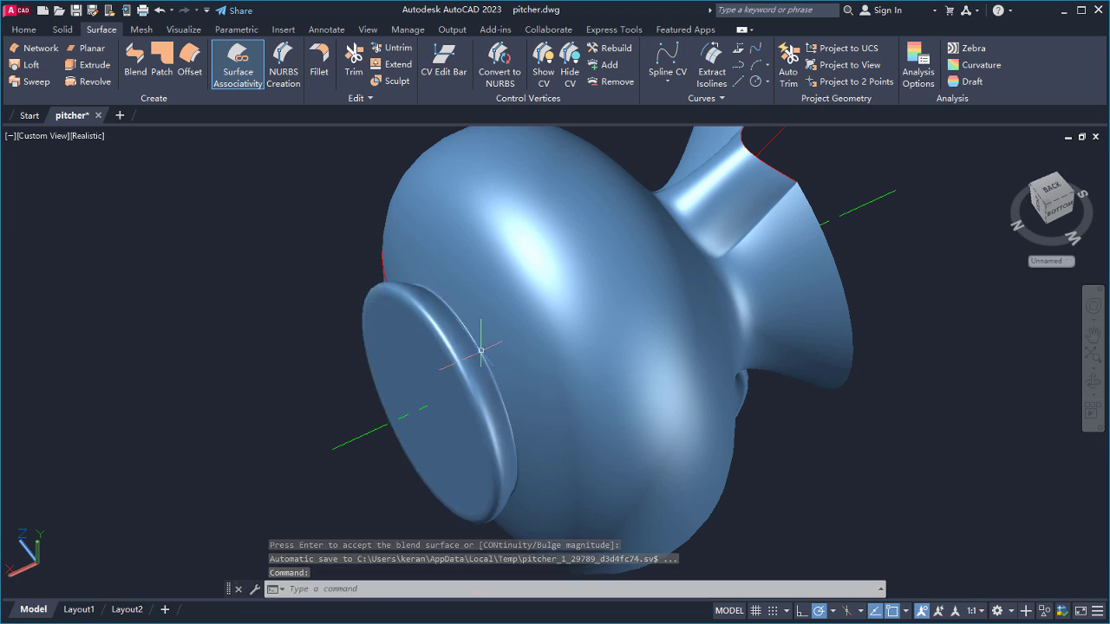
scroll(480, 351, down, 2)
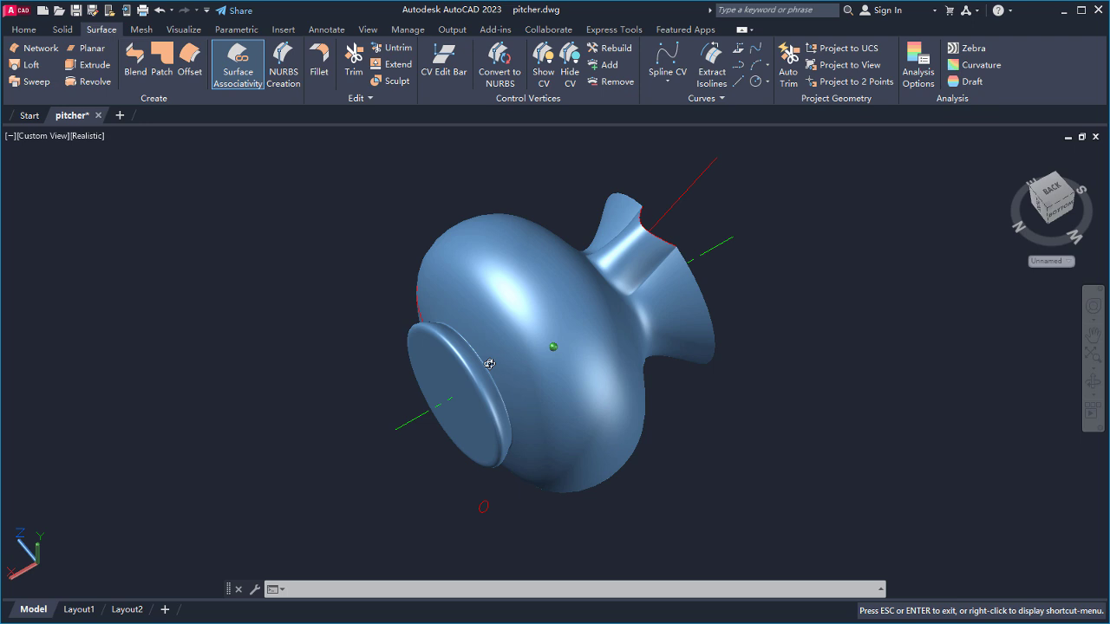